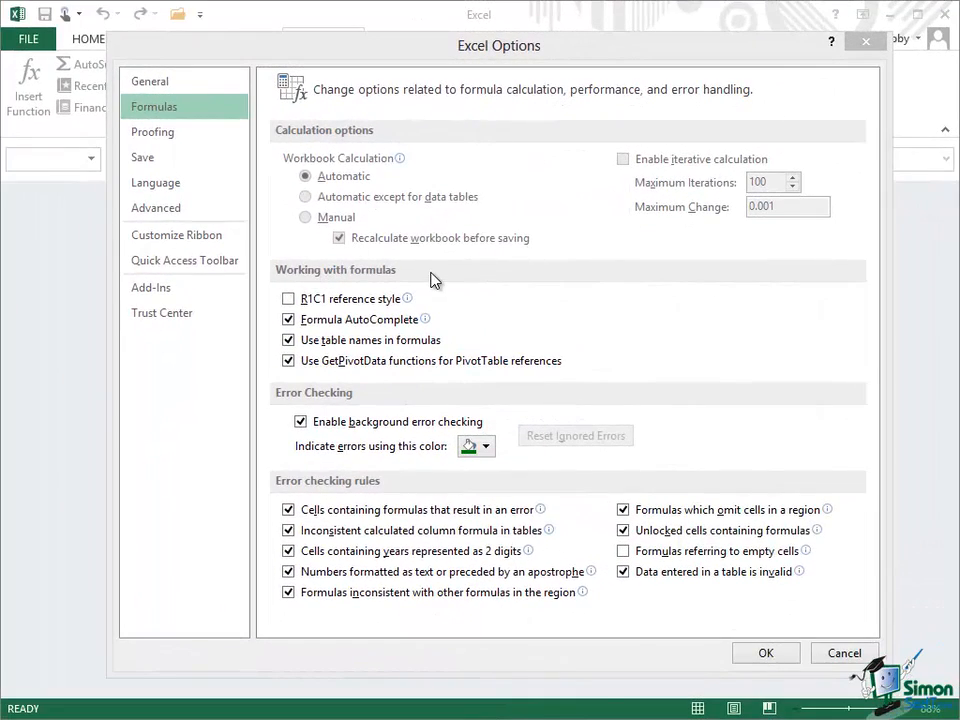
Turn off Formula AutoComplete in the Excel formula options and apply the change.
{"action": "mouse_move", "coordinate": [339, 306]}
{"action": "left_click", "coordinate": [289, 320]}
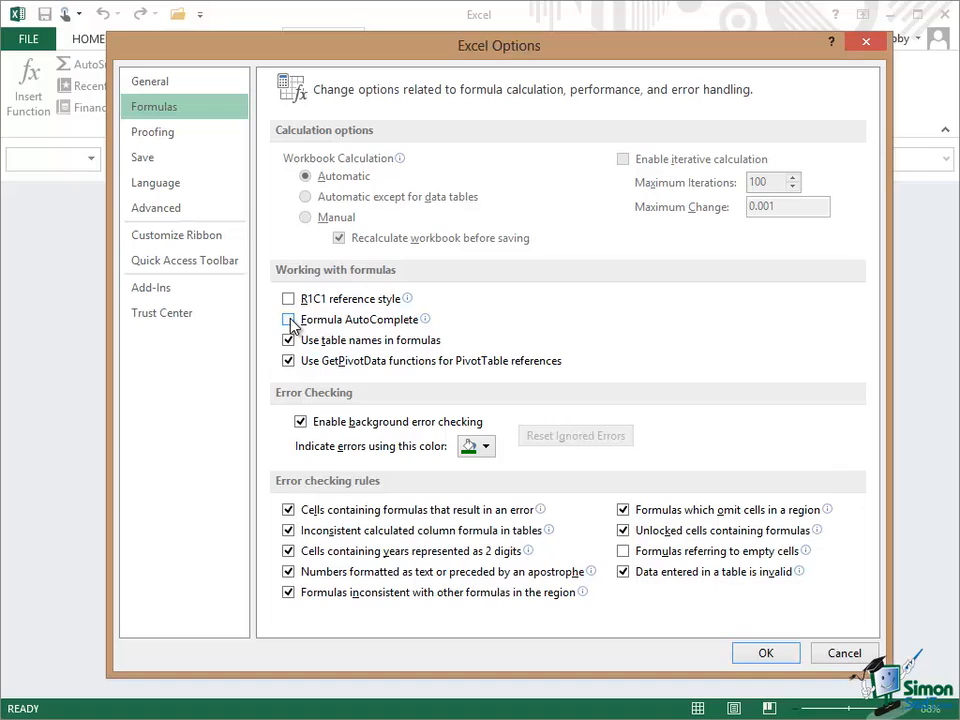
{"action": "left_click", "coordinate": [765, 654]}
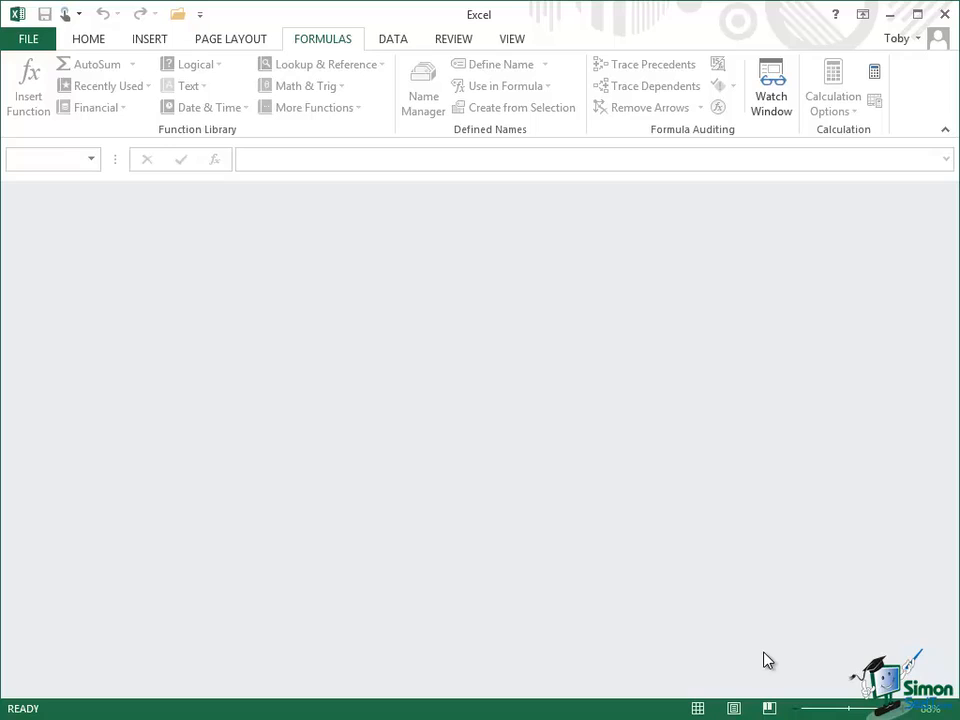
Create a blank workbook and enter 2 in cell E2 and 3 in cell F2.
{"action": "key", "text": "ctrl+n"}
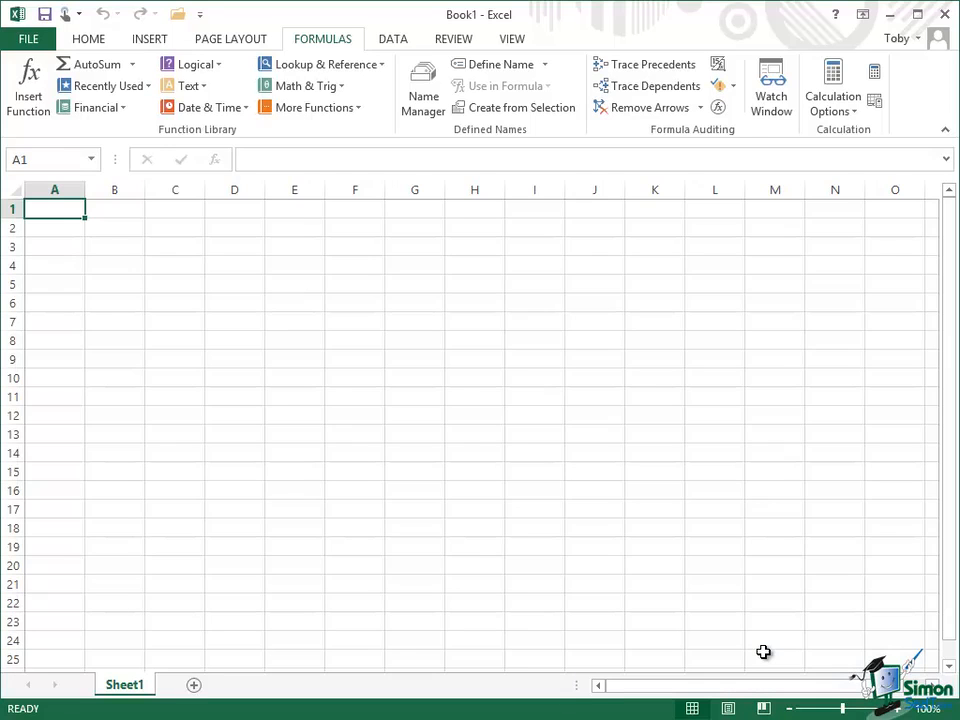
{"action": "left_click", "coordinate": [303, 232]}
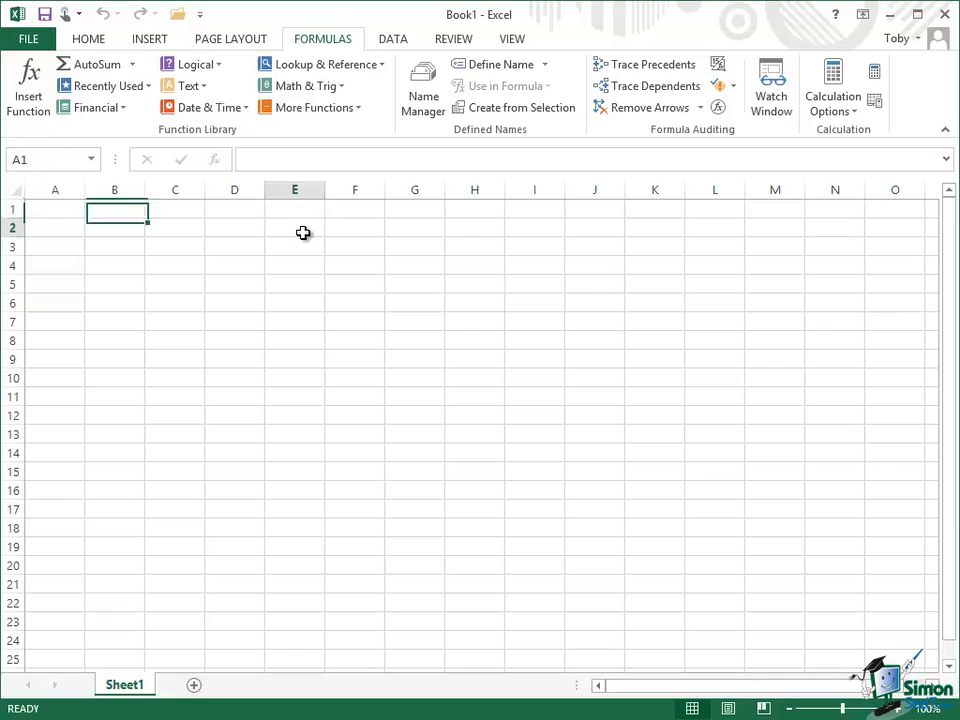
{"action": "type", "text": "2"}
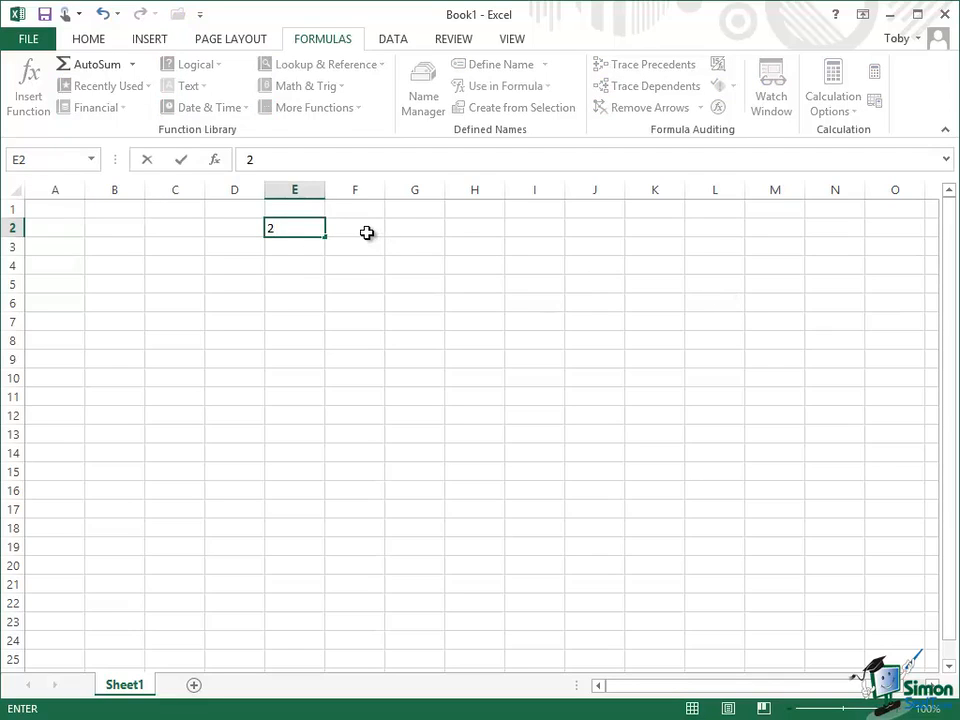
{"action": "left_click", "coordinate": [366, 232]}
{"action": "type", "text": "3"}
{"action": "left_click", "coordinate": [414, 234]}
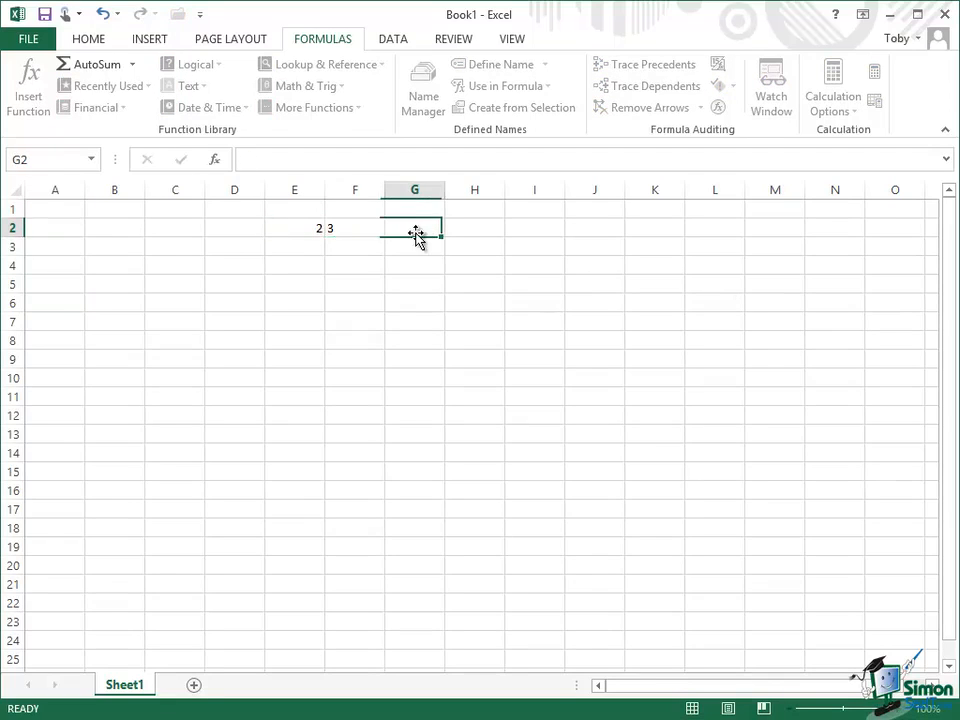
Begin a formula in cell G2 with the characters =su, using the formula bar.
{"action": "left_click", "coordinate": [251, 157]}
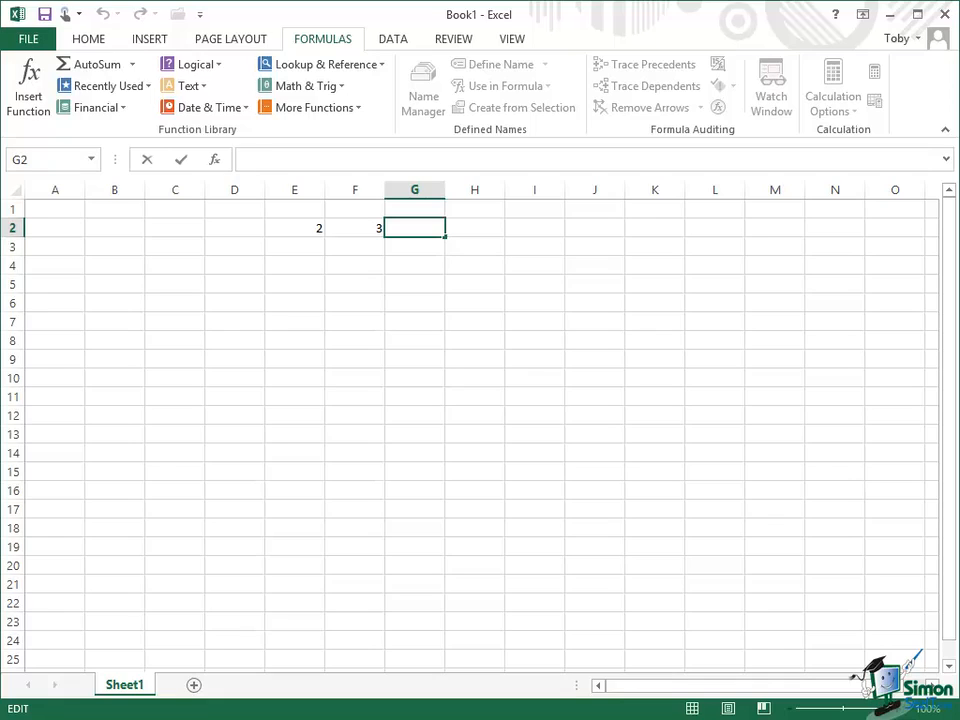
{"action": "type", "text": "=s"}
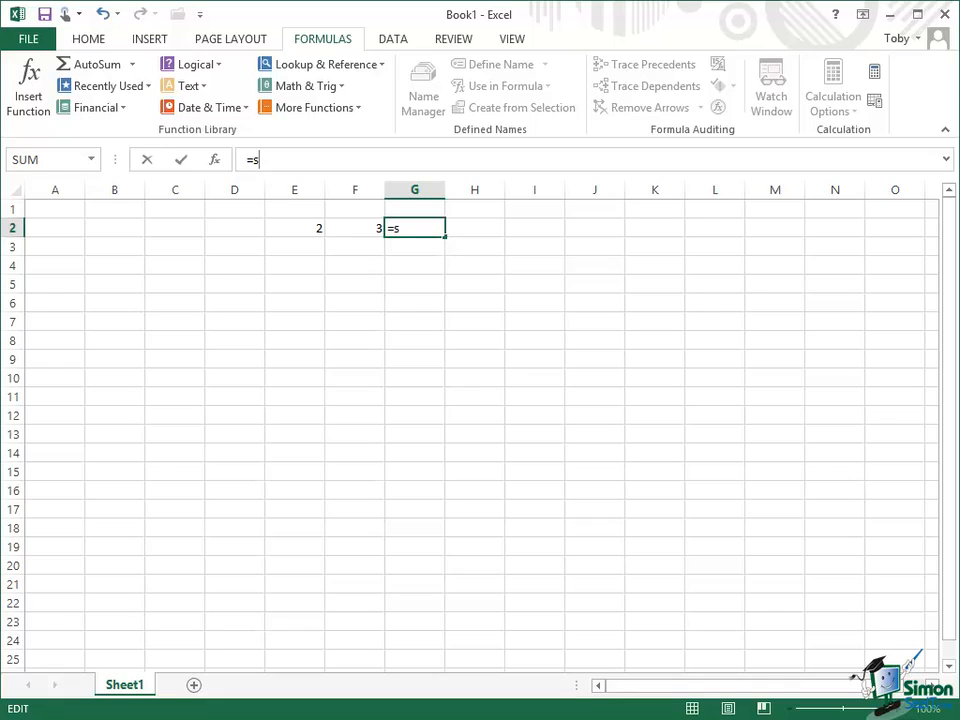
{"action": "type", "text": "u"}
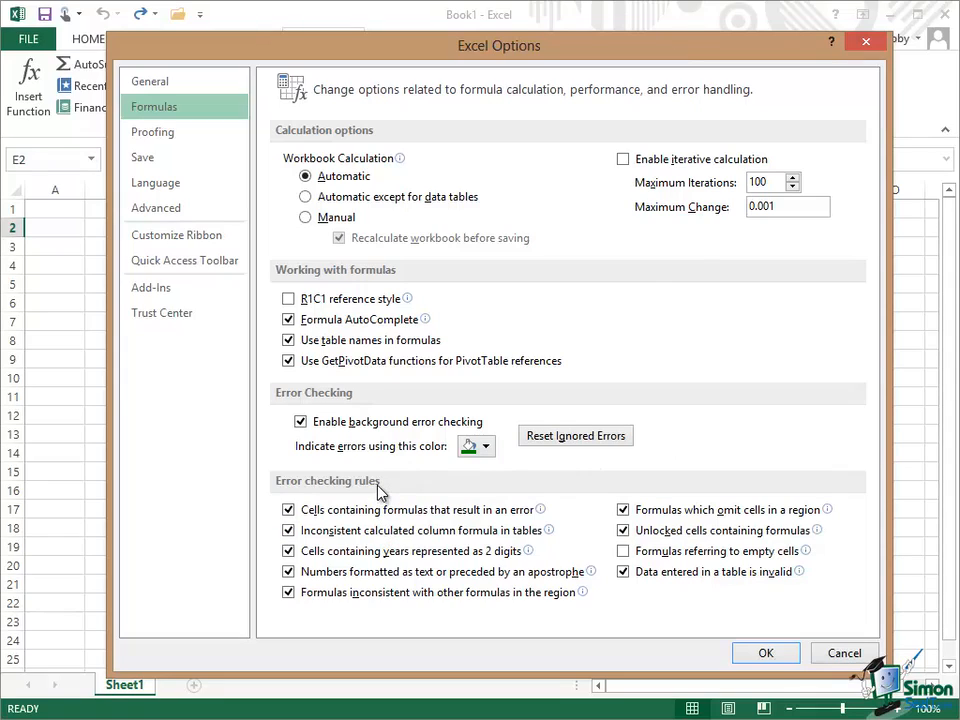
Examine the error checking rules in the Excel formula options.
{"action": "mouse_move", "coordinate": [375, 518]}
{"action": "mouse_move", "coordinate": [367, 597]}
{"action": "mouse_move", "coordinate": [345, 512]}
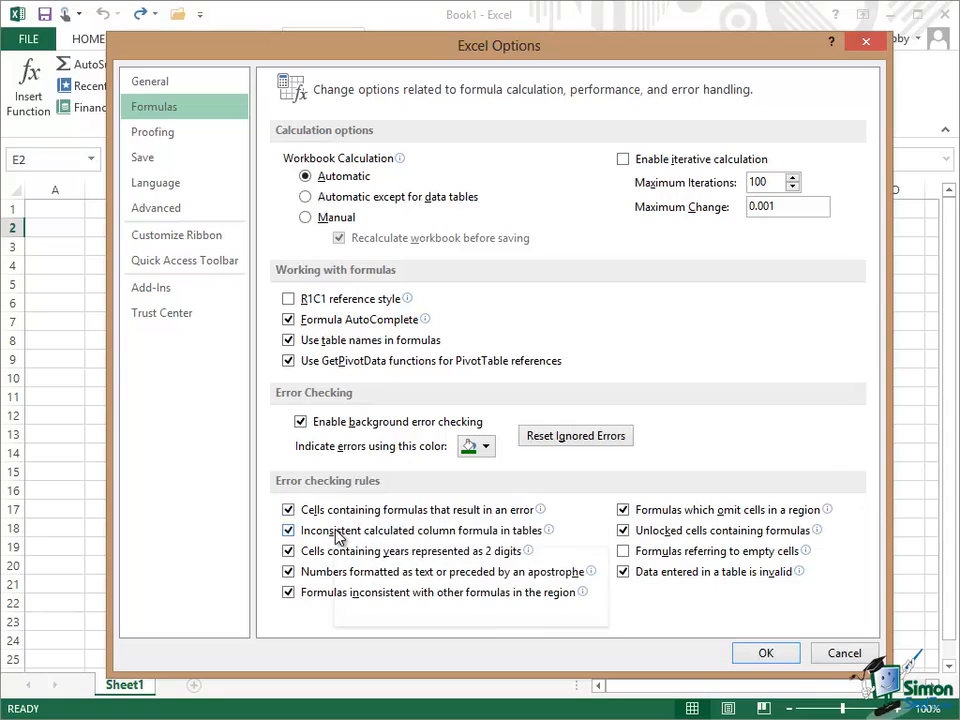
{"action": "mouse_move", "coordinate": [336, 538]}
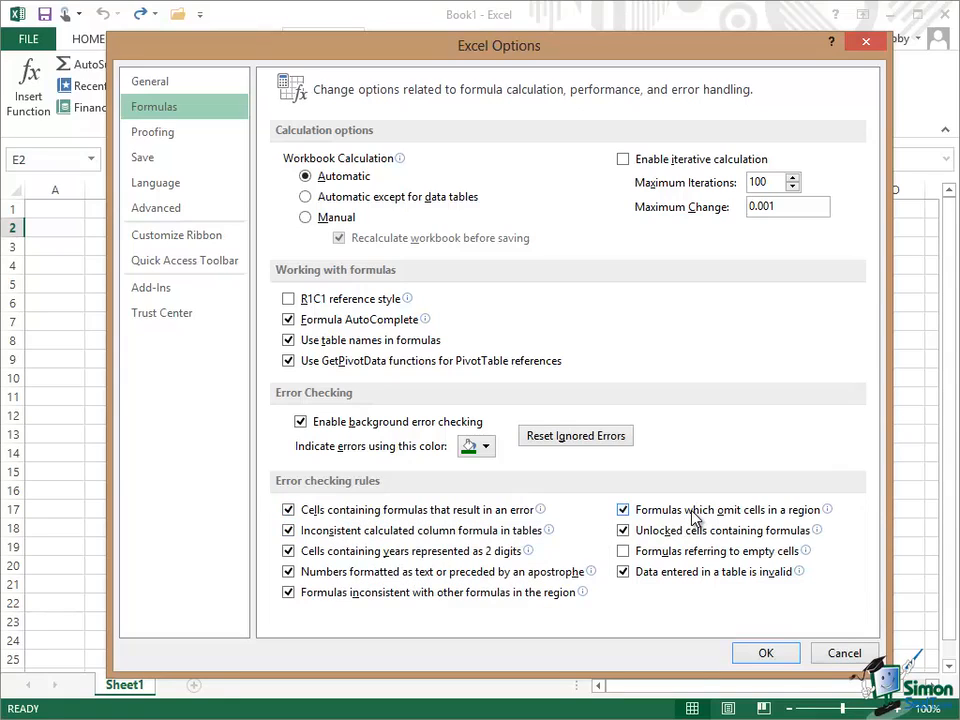
{"action": "mouse_move", "coordinate": [694, 520]}
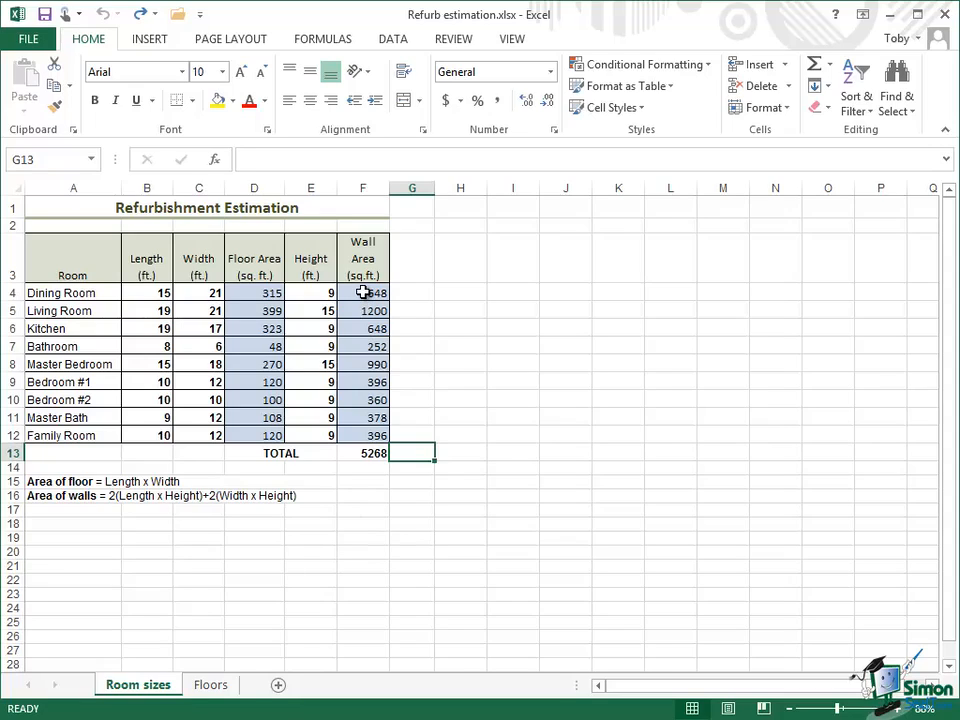
Evaluate the Dining Room's wall area formula in F4 one part at a time with Evaluate Formula, keeping the room data in view.
{"action": "left_click", "coordinate": [363, 292]}
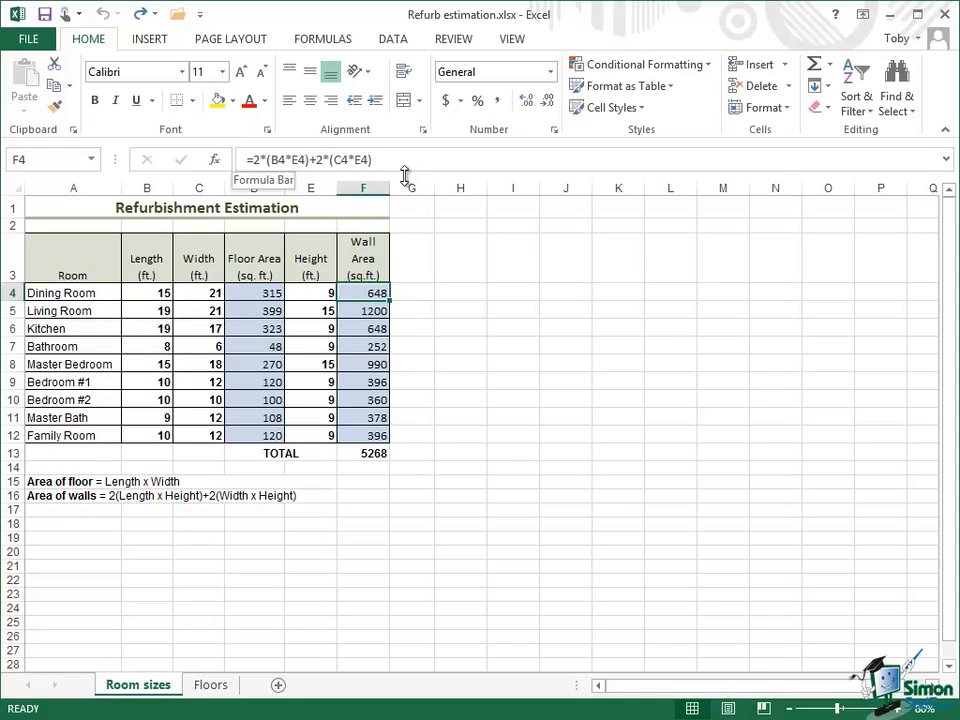
{"action": "left_click", "coordinate": [324, 41]}
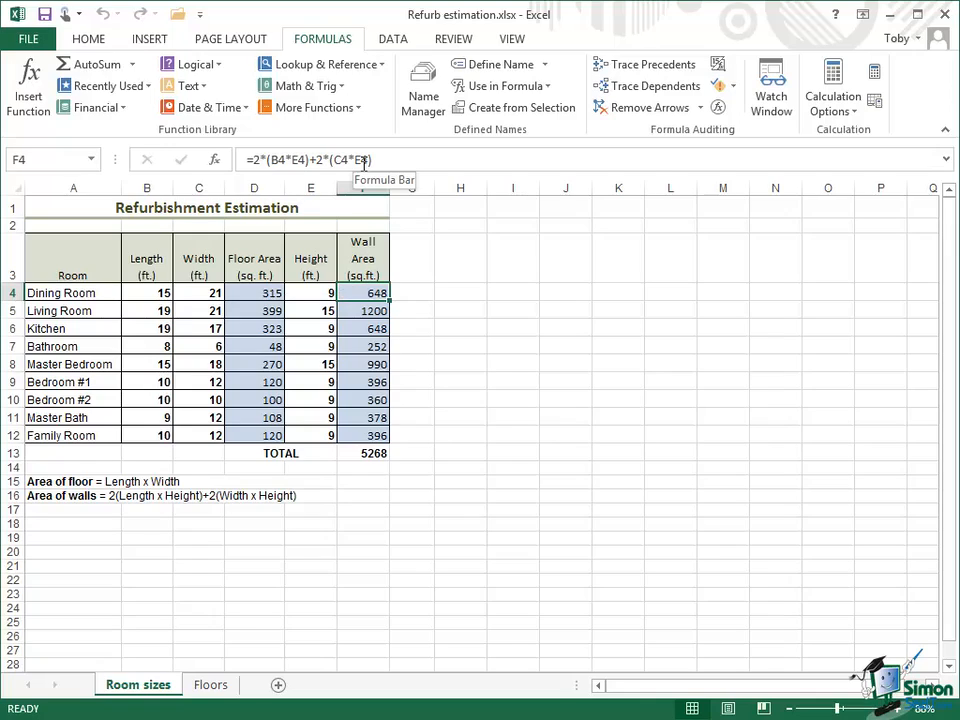
{"action": "left_click", "coordinate": [719, 108]}
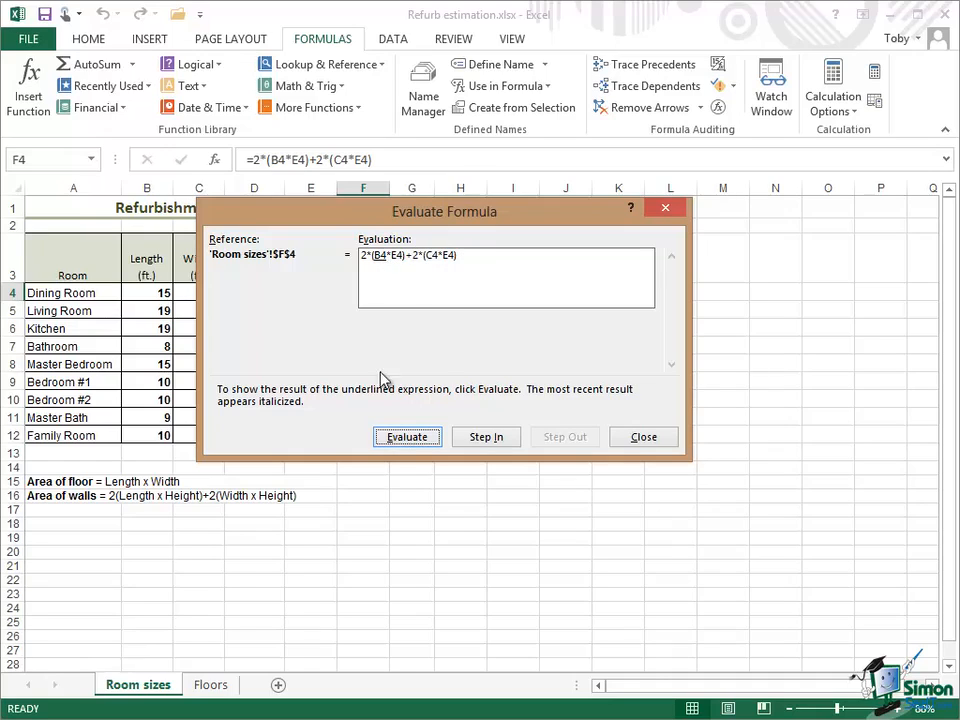
{"action": "left_click", "coordinate": [407, 437]}
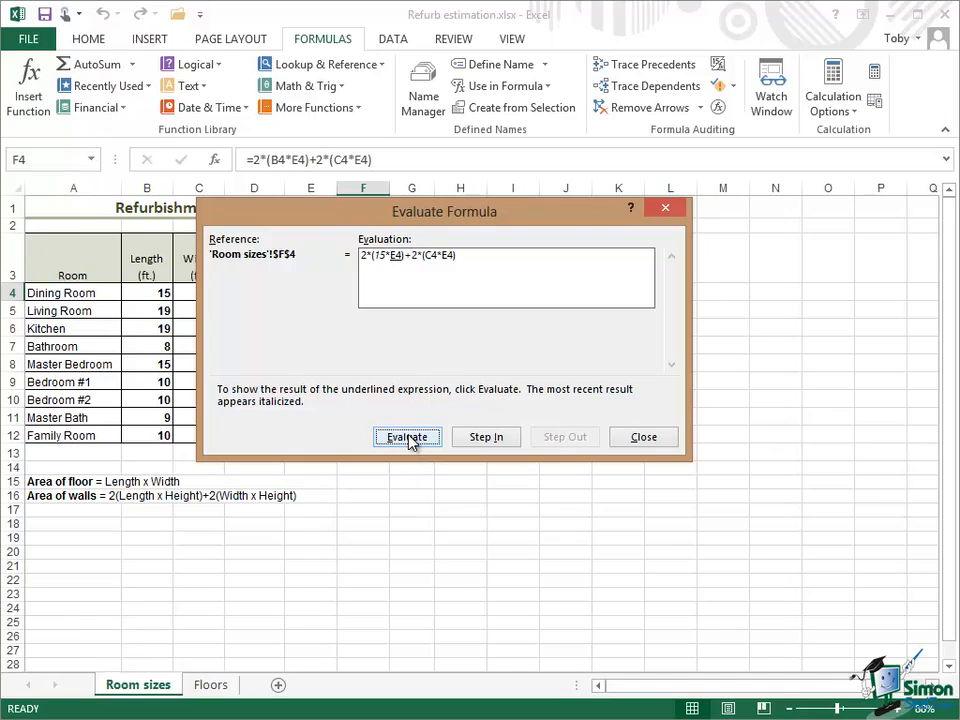
{"action": "left_click_drag", "start_coordinate": [325, 212], "coordinate": [448, 174]}
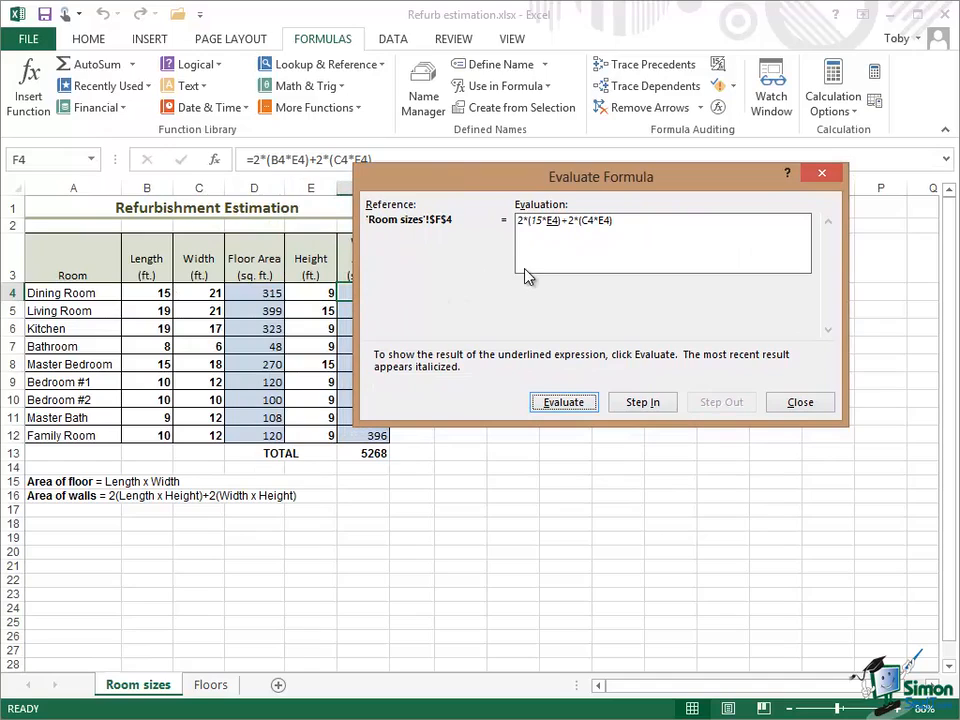
{"action": "left_click", "coordinate": [563, 403]}
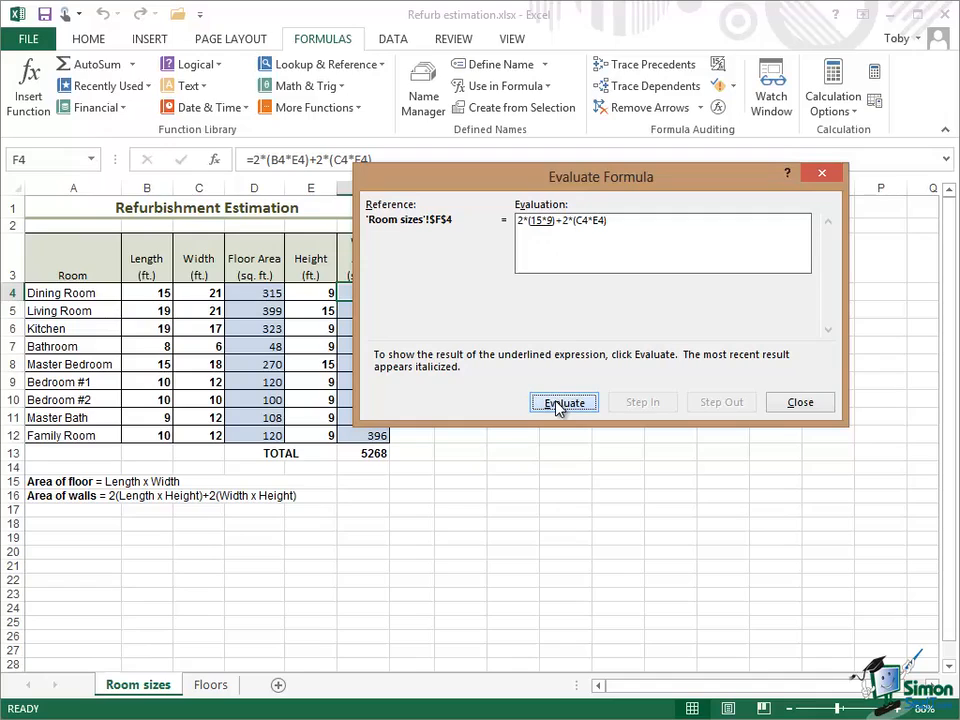
{"action": "left_click", "coordinate": [560, 404]}
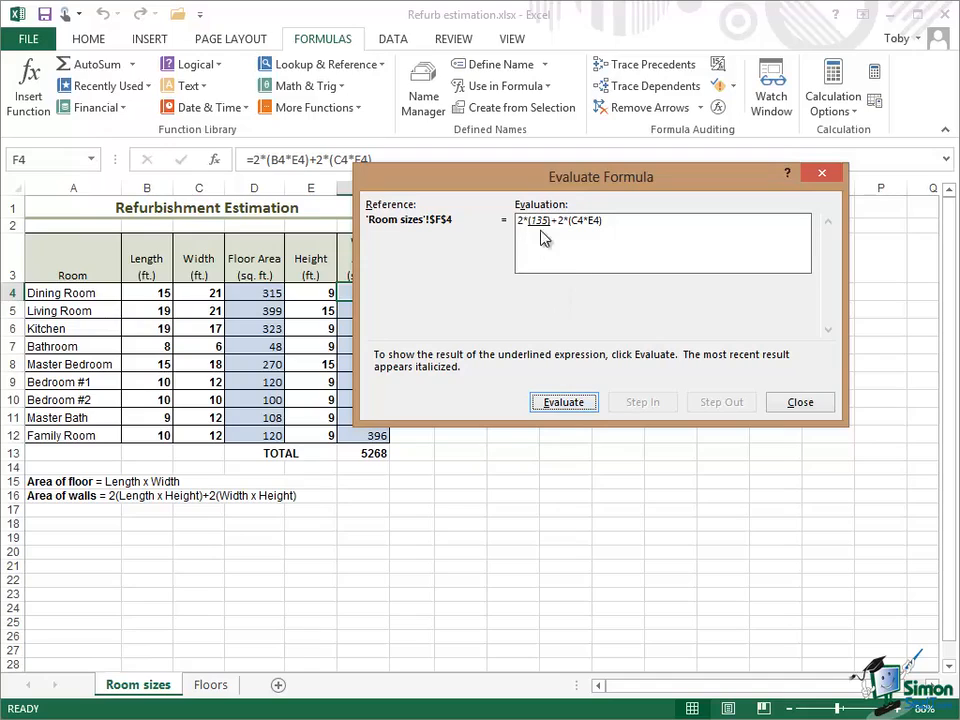
{"action": "left_click", "coordinate": [566, 403]}
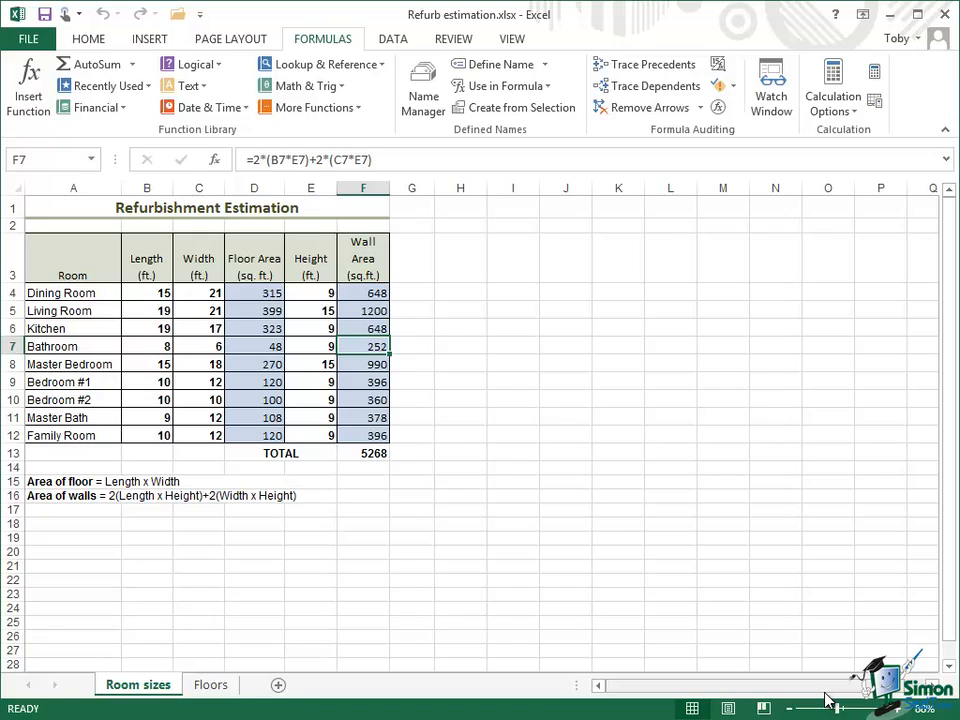
Trace the precedents of the wall area total in F13 and the Master Bedroom's wall area in F8, and clear the arrows.
{"action": "left_click", "coordinate": [372, 456]}
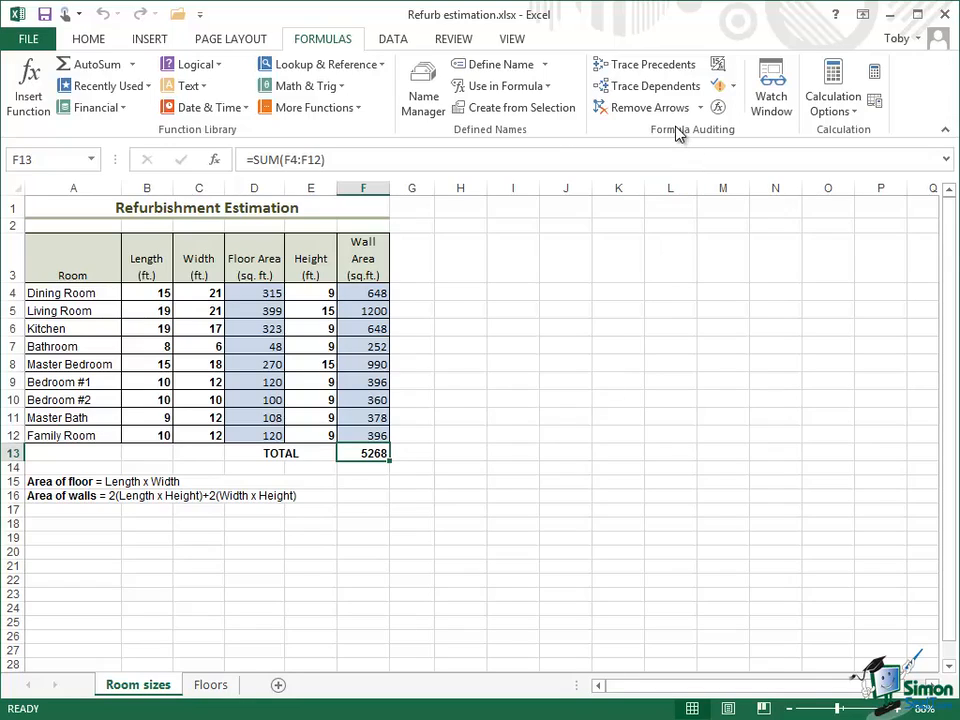
{"action": "left_click", "coordinate": [641, 68]}
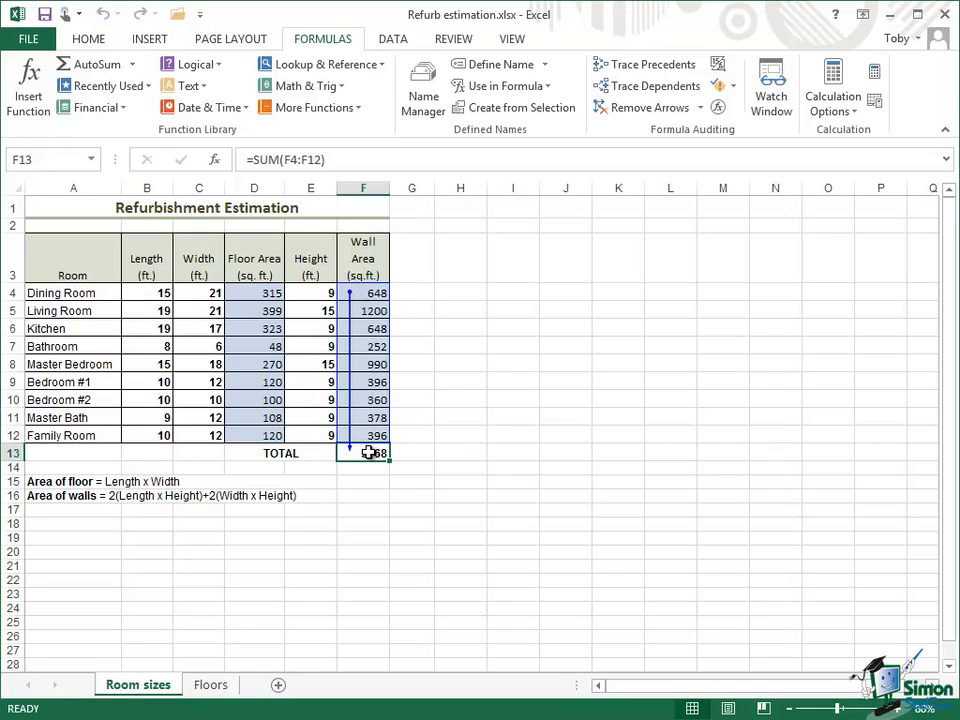
{"action": "left_click", "coordinate": [377, 362]}
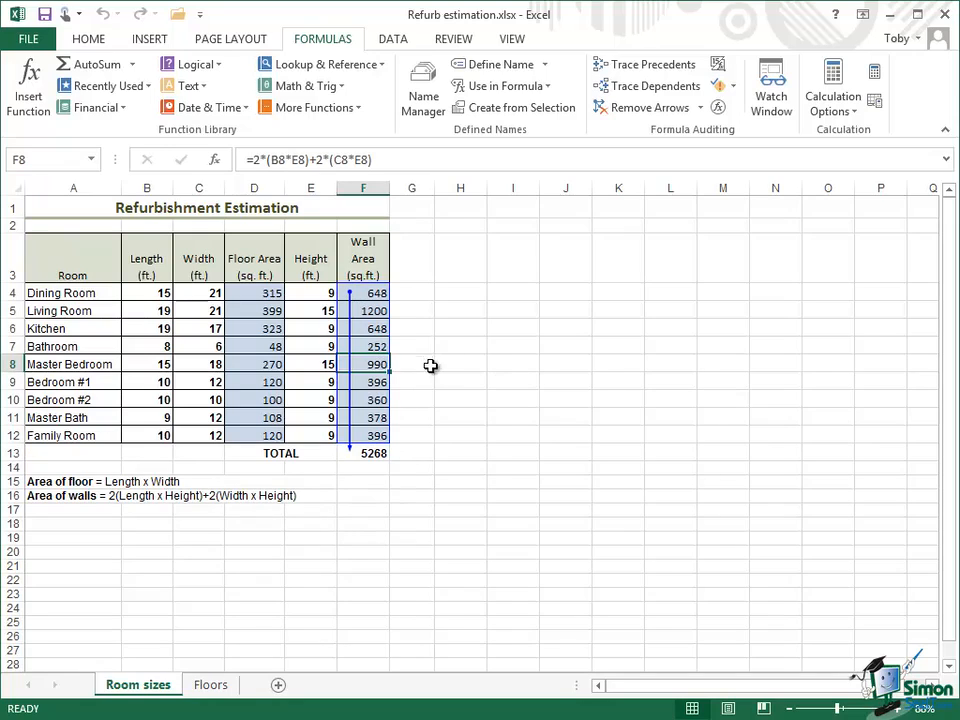
{"action": "left_click", "coordinate": [665, 66]}
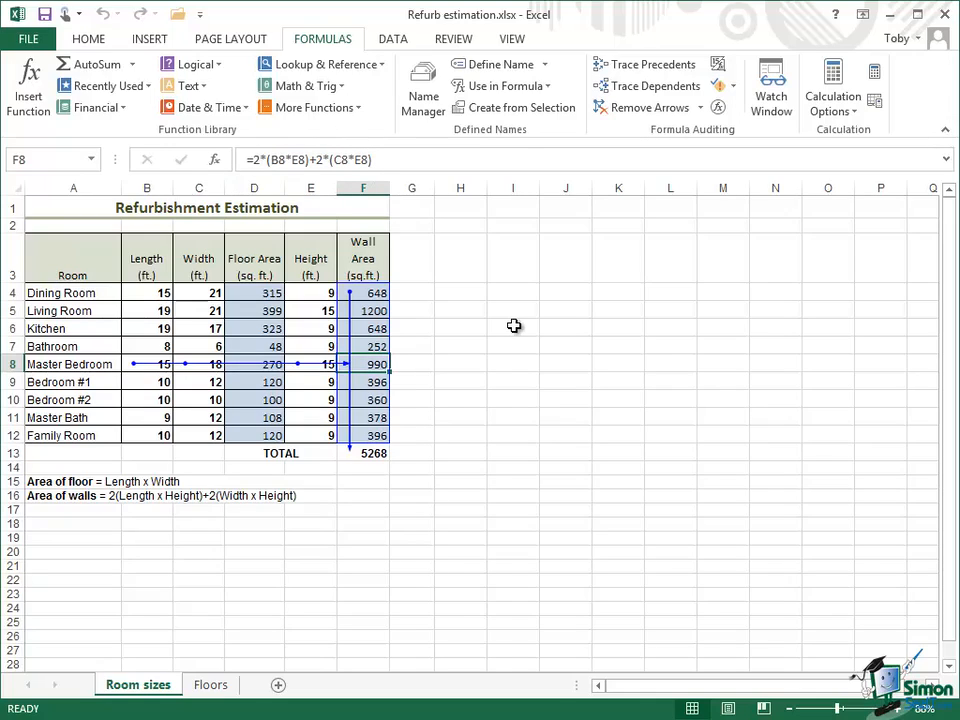
{"action": "left_click", "coordinate": [651, 110]}
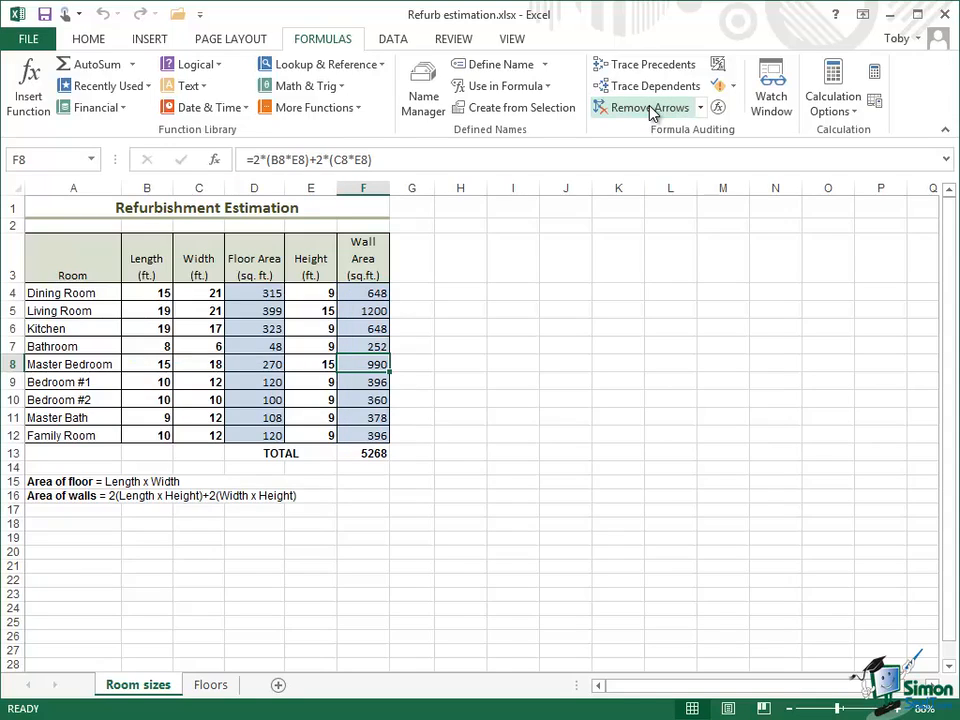
Trace the dependents of the Kitchen's width in C6 and of its wall area in F6.
{"action": "left_click", "coordinate": [203, 331]}
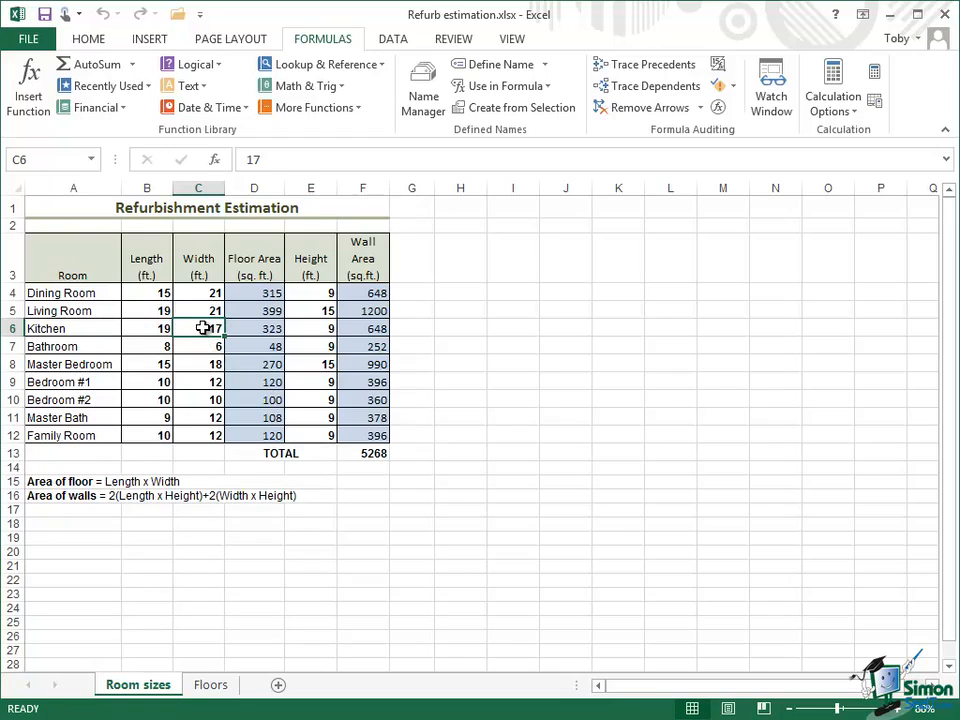
{"action": "left_click", "coordinate": [648, 88]}
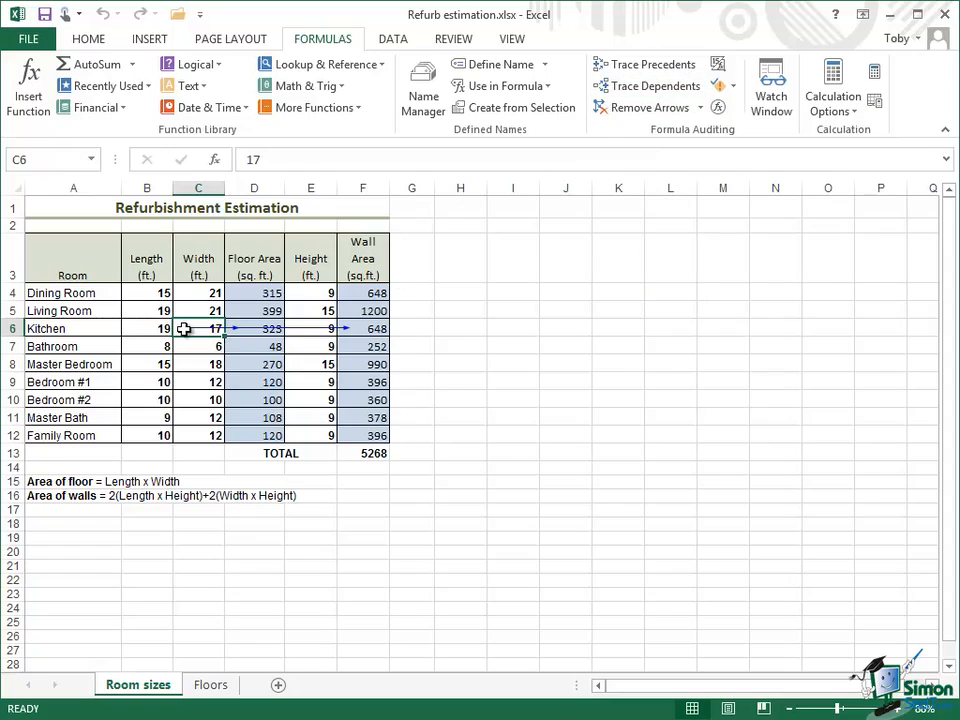
{"action": "left_click", "coordinate": [374, 328]}
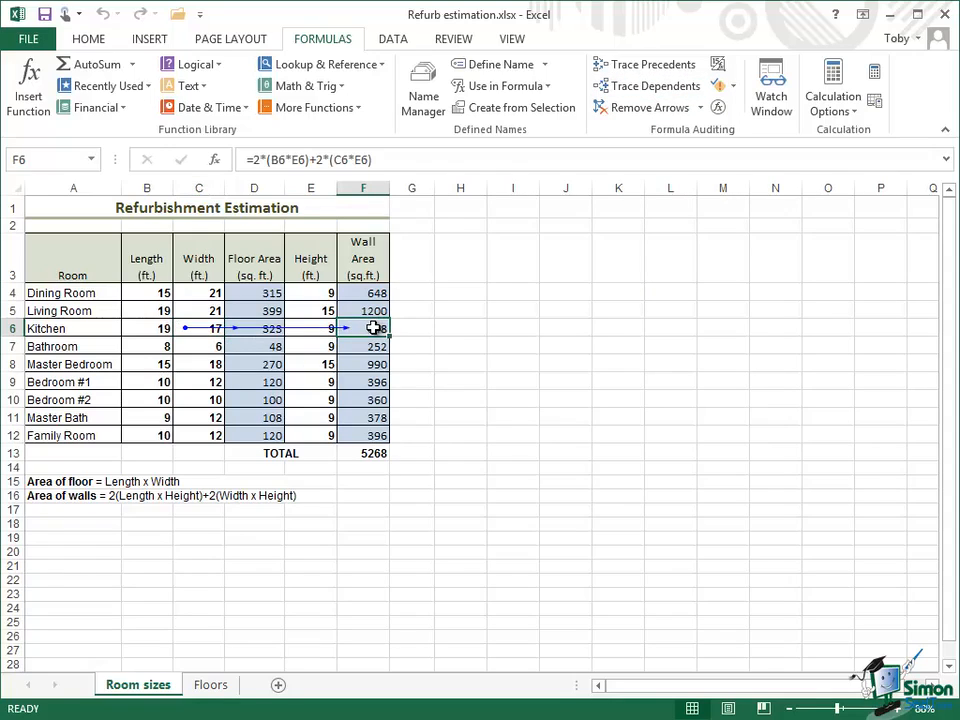
{"action": "left_click", "coordinate": [668, 88]}
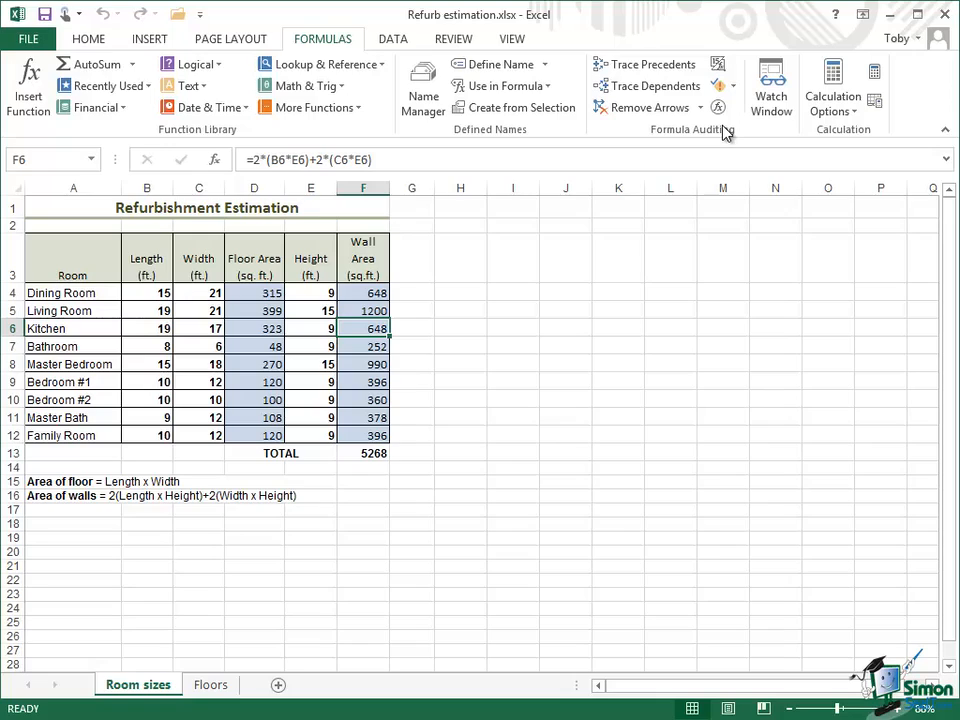
Show the formulas in the Room sizes sheet's cells and return to displaying their results.
{"action": "left_click", "coordinate": [719, 66]}
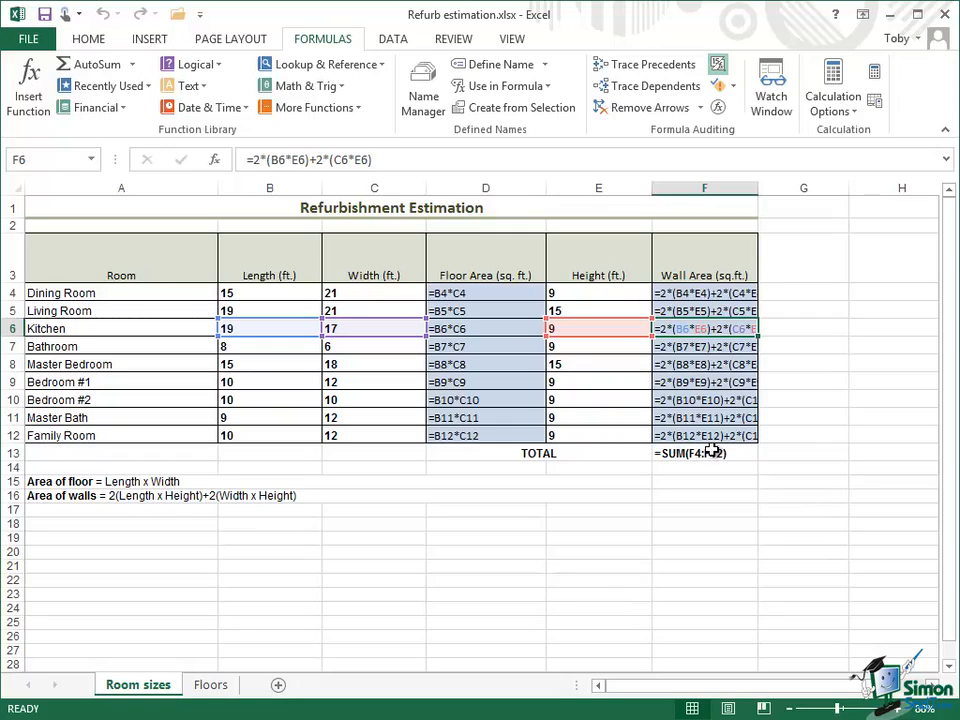
{"action": "left_click", "coordinate": [720, 65]}
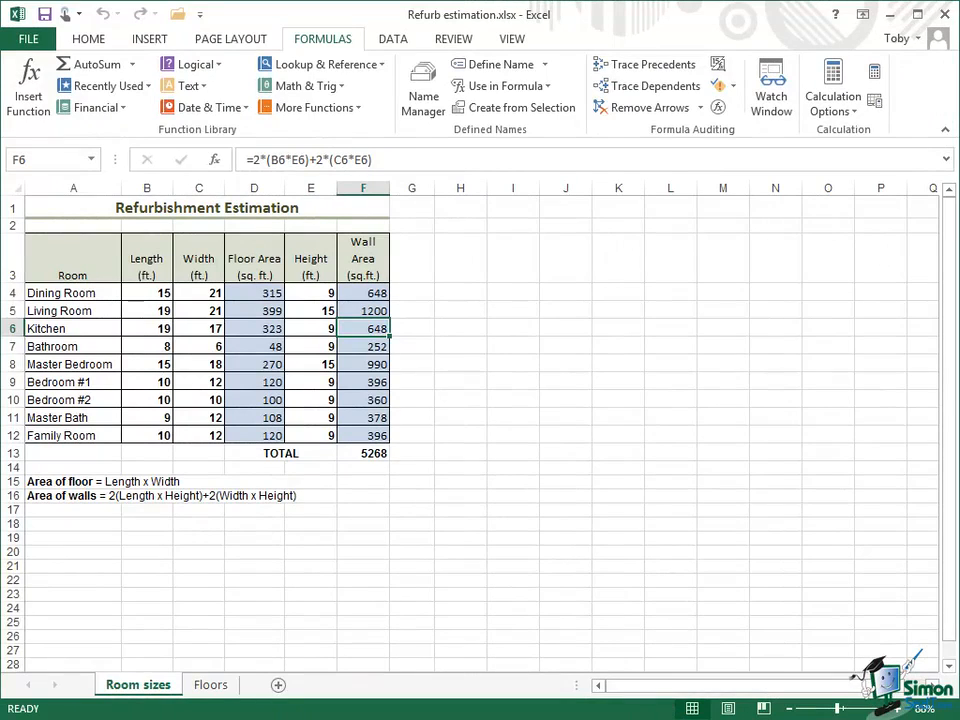
Switch the workbook's calculation mode to Manual and back to Automatic.
{"action": "left_click", "coordinate": [856, 117]}
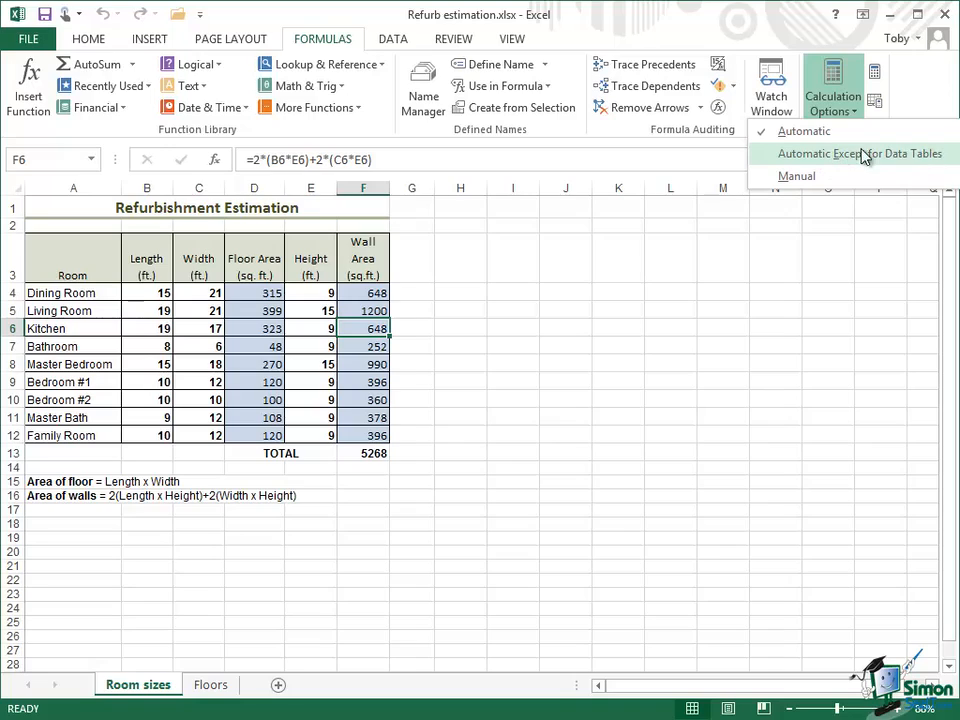
{"action": "left_click", "coordinate": [797, 180]}
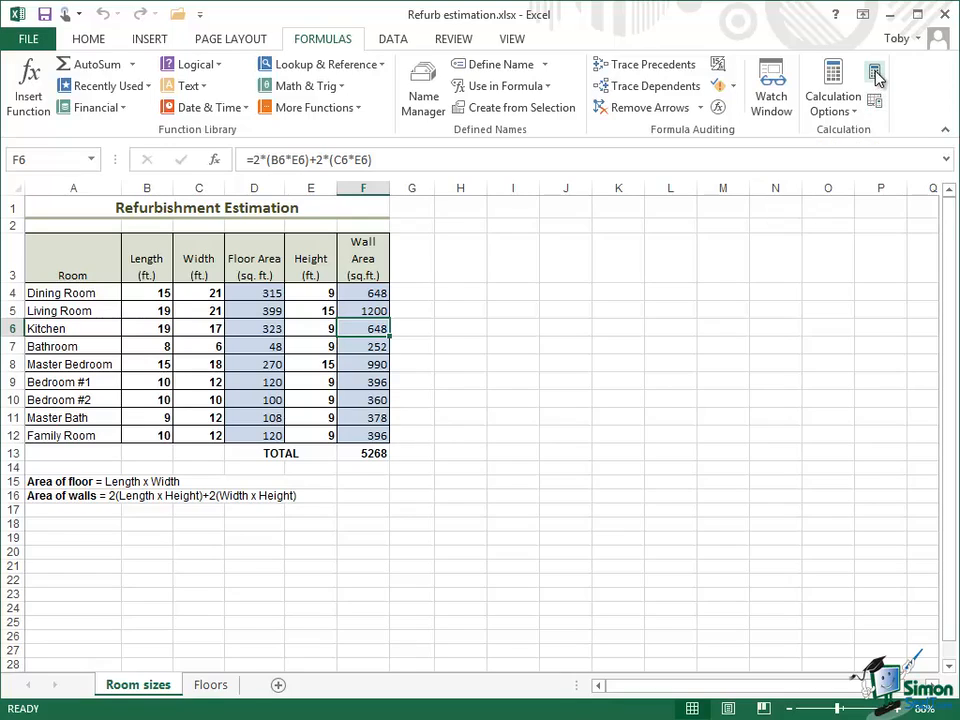
{"action": "left_click", "coordinate": [857, 120]}
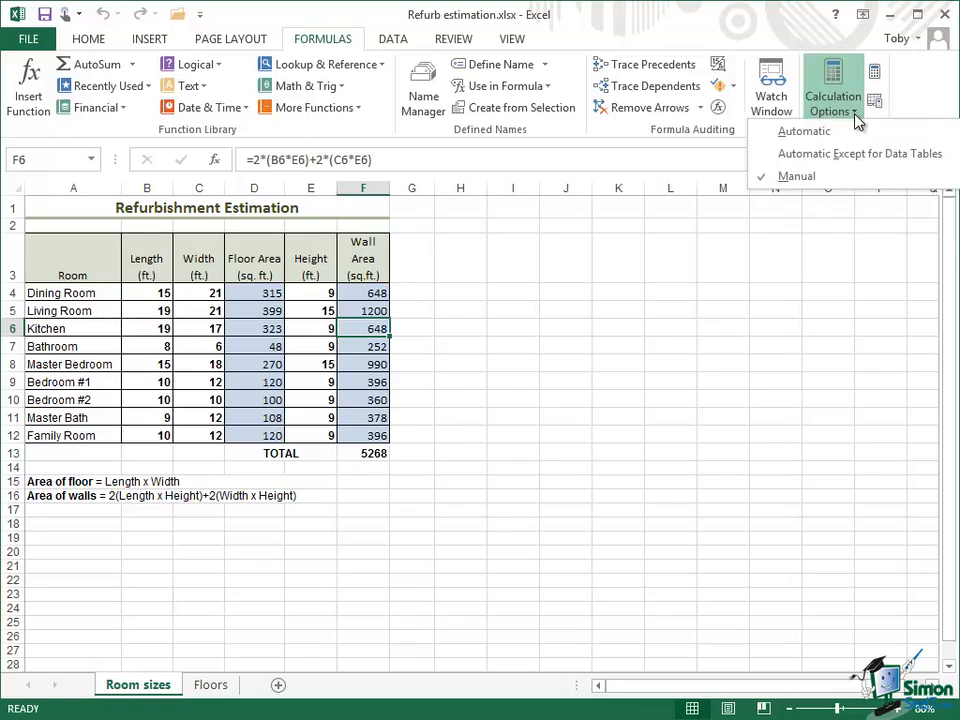
{"action": "left_click", "coordinate": [803, 132]}
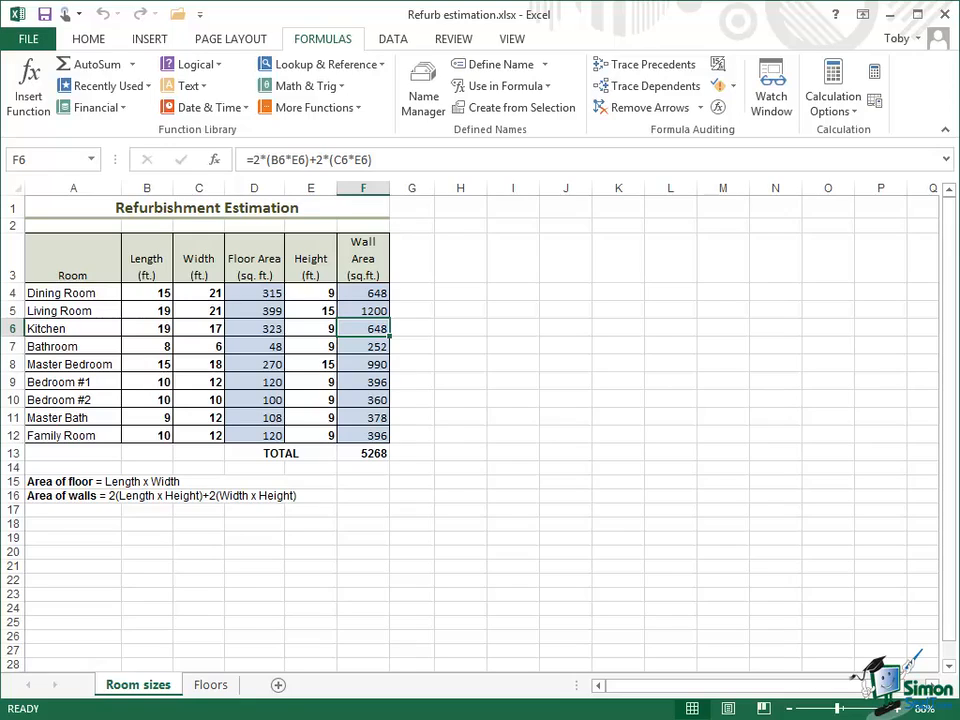
Look up the description of BESSELJ among the Engineering functions without inserting it in F6.
{"action": "left_click", "coordinate": [33, 91]}
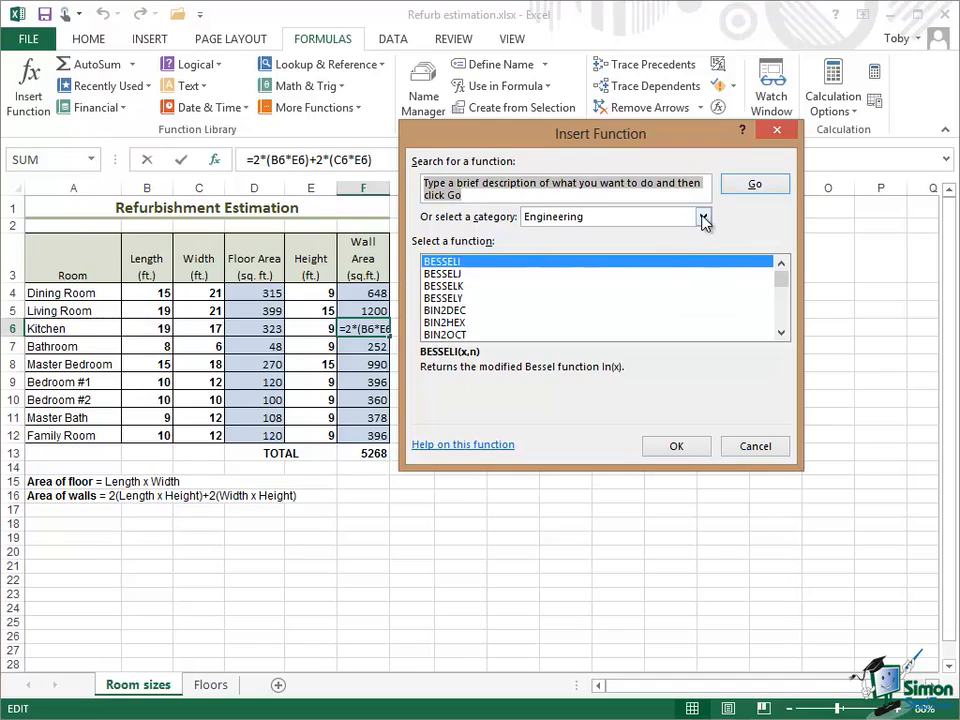
{"action": "left_click", "coordinate": [460, 273]}
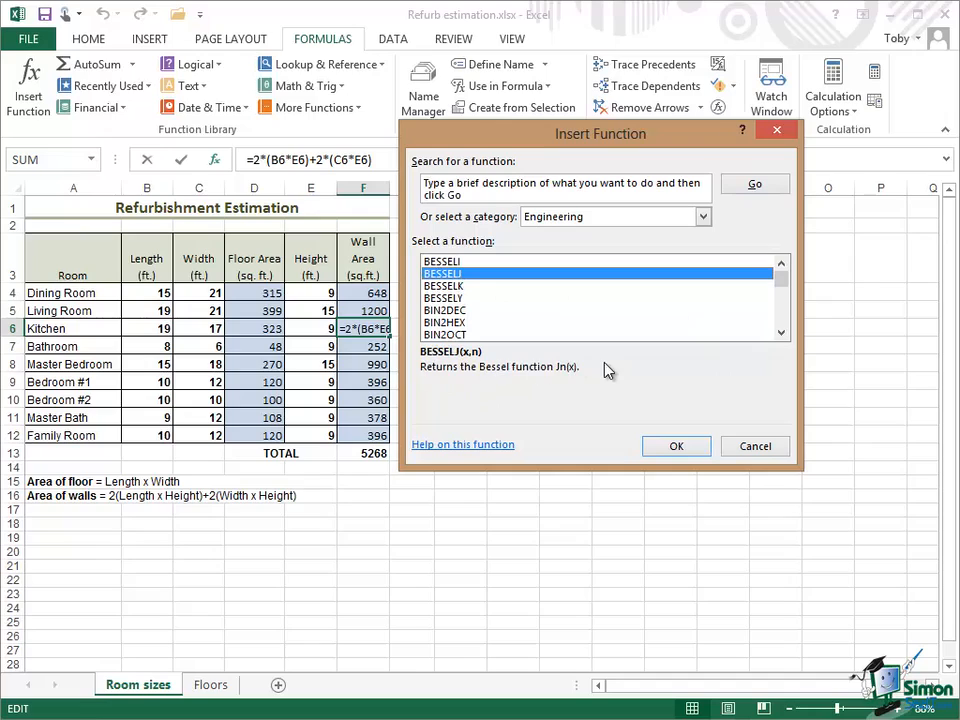
{"action": "left_click", "coordinate": [755, 447]}
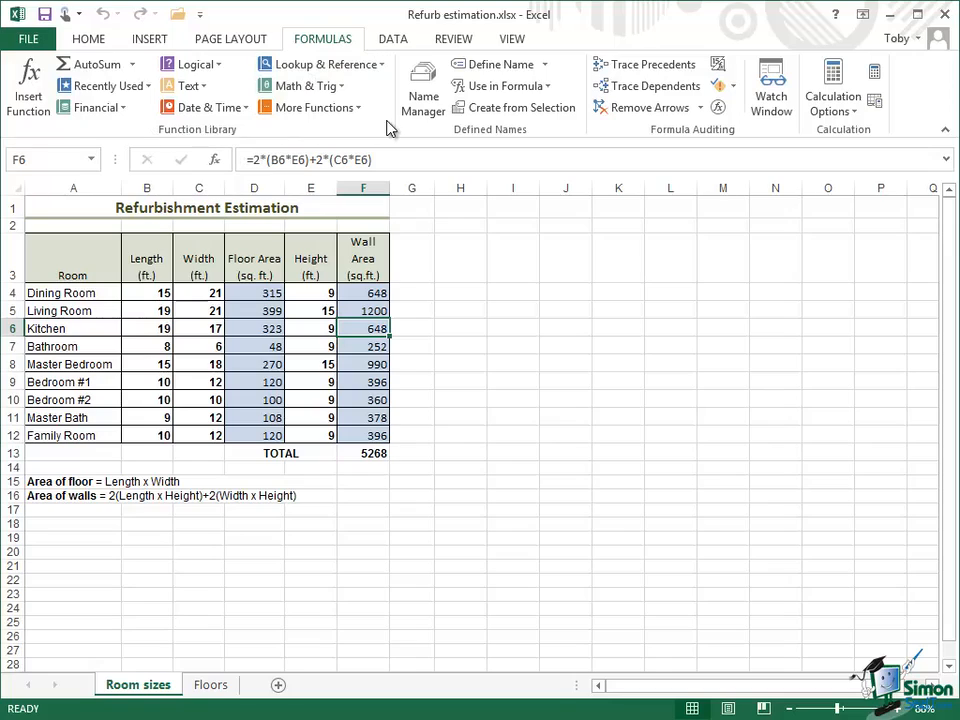
Review the functions offered in the Recently Used, Financial, Logical and Date & Time categories of the function library.
{"action": "left_click", "coordinate": [150, 86]}
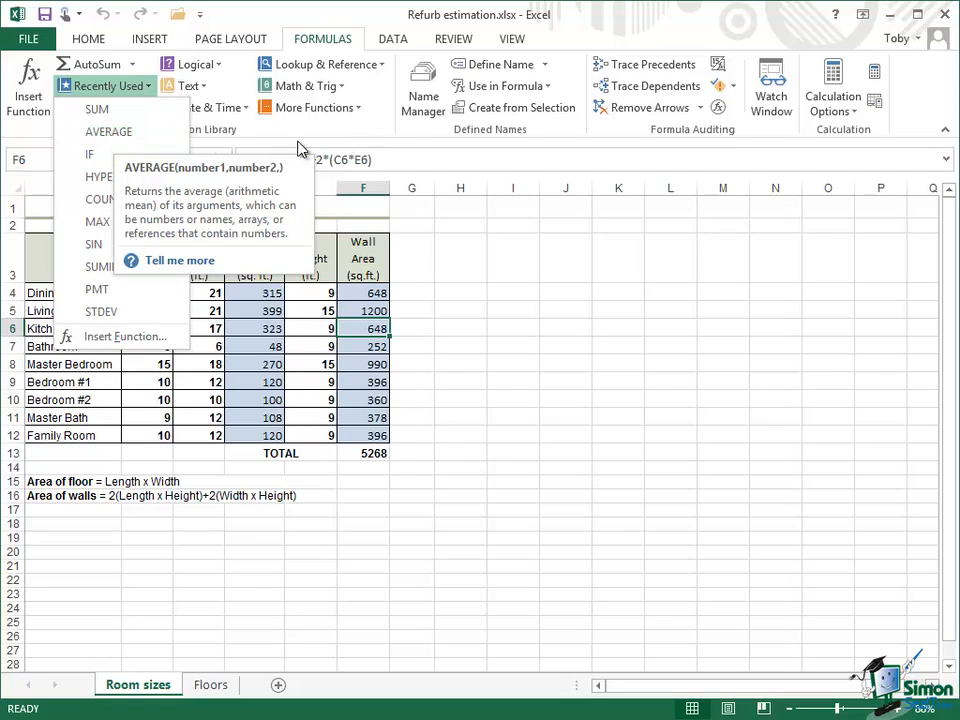
{"action": "left_click", "coordinate": [388, 140]}
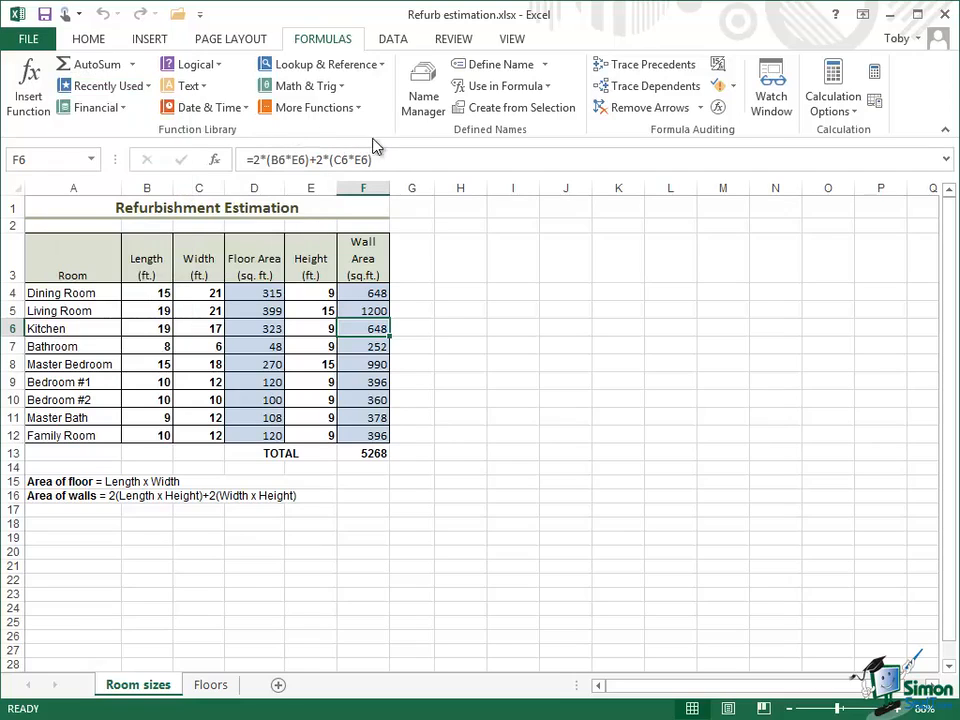
{"action": "left_click", "coordinate": [124, 108]}
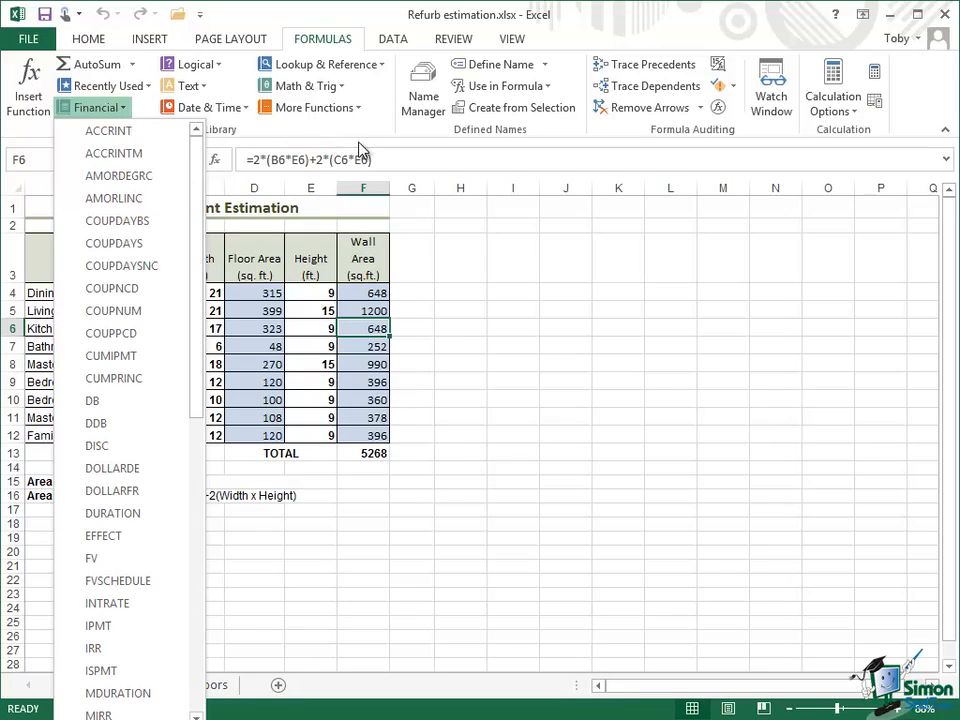
{"action": "left_click", "coordinate": [272, 106]}
{"action": "left_click", "coordinate": [220, 66]}
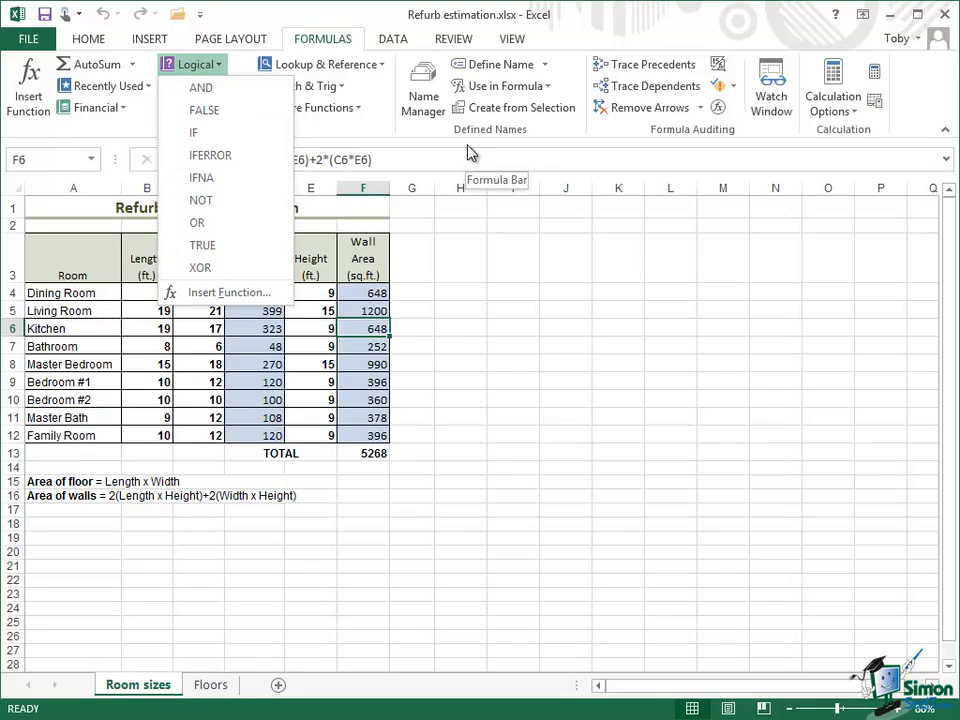
{"action": "key", "text": "Escape"}
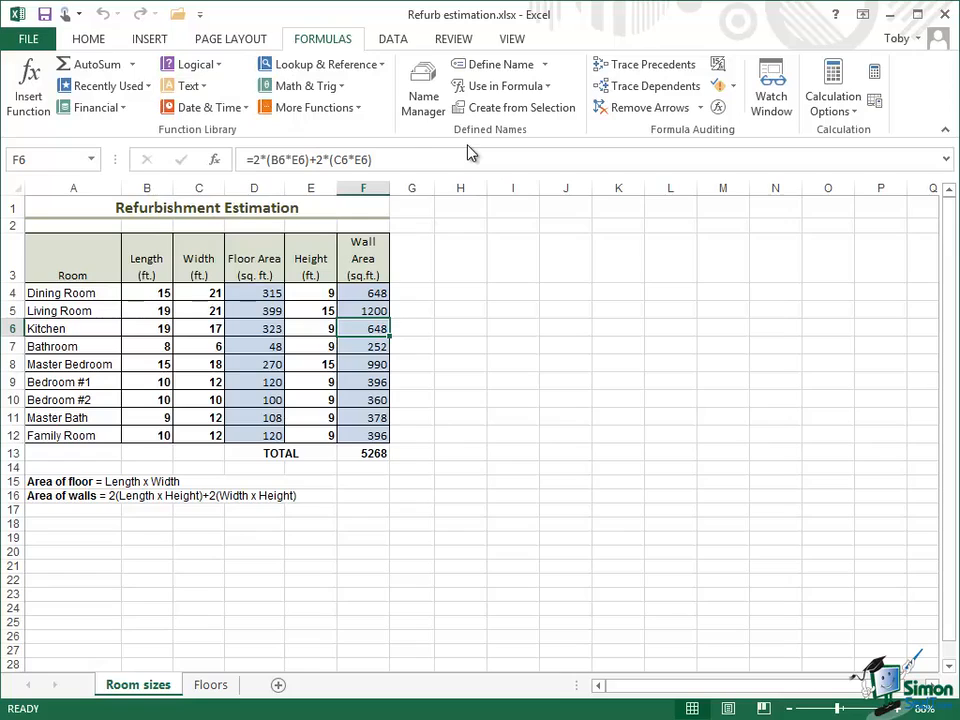
{"action": "left_click", "coordinate": [245, 108]}
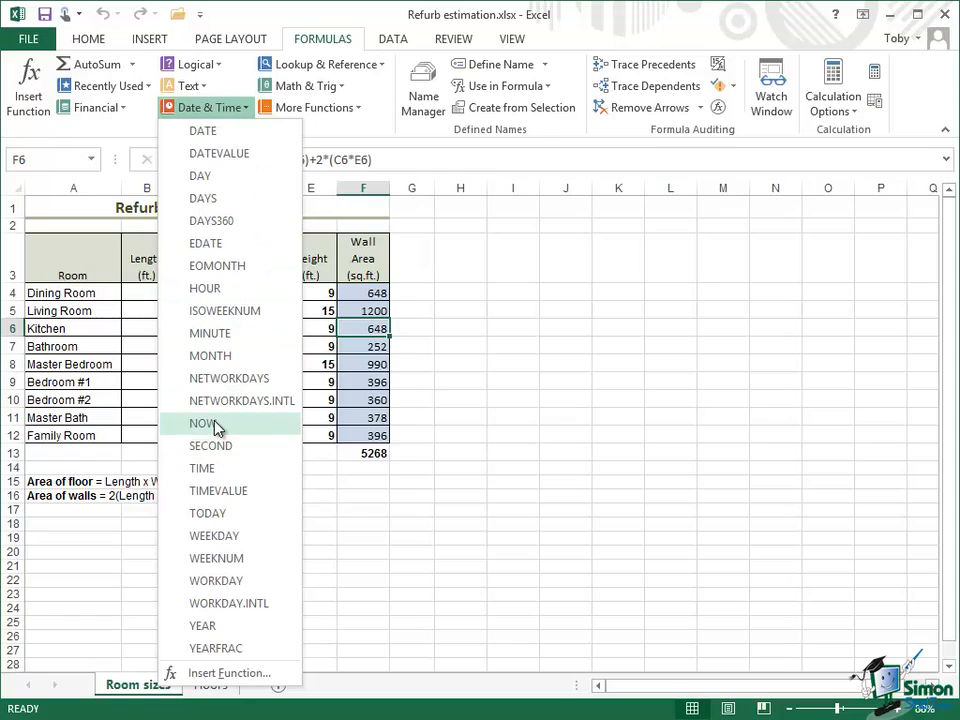
{"action": "left_click", "coordinate": [463, 150]}
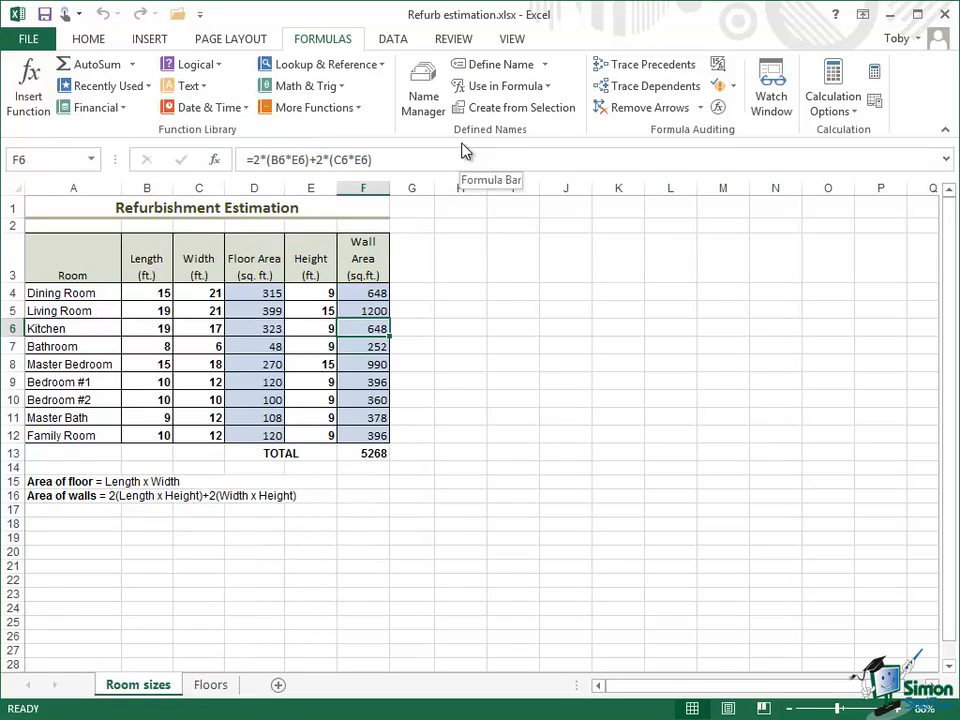
Examine the Math & Trig functions and the additional function categories, including the Information functions.
{"action": "left_click", "coordinate": [343, 88]}
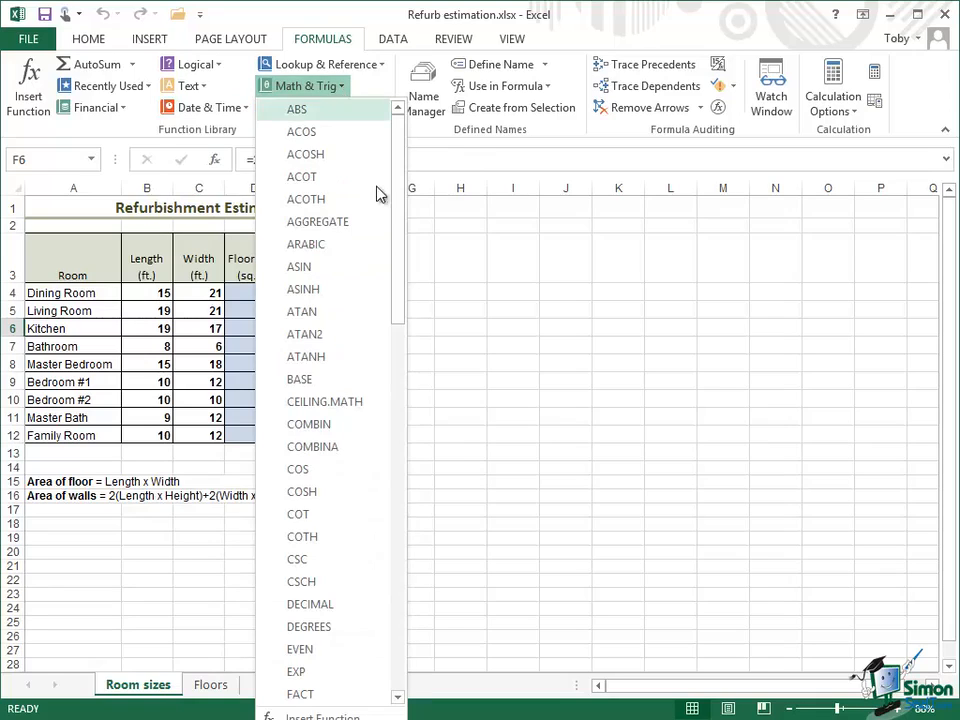
{"action": "left_click_drag", "start_coordinate": [401, 180], "coordinate": [390, 420]}
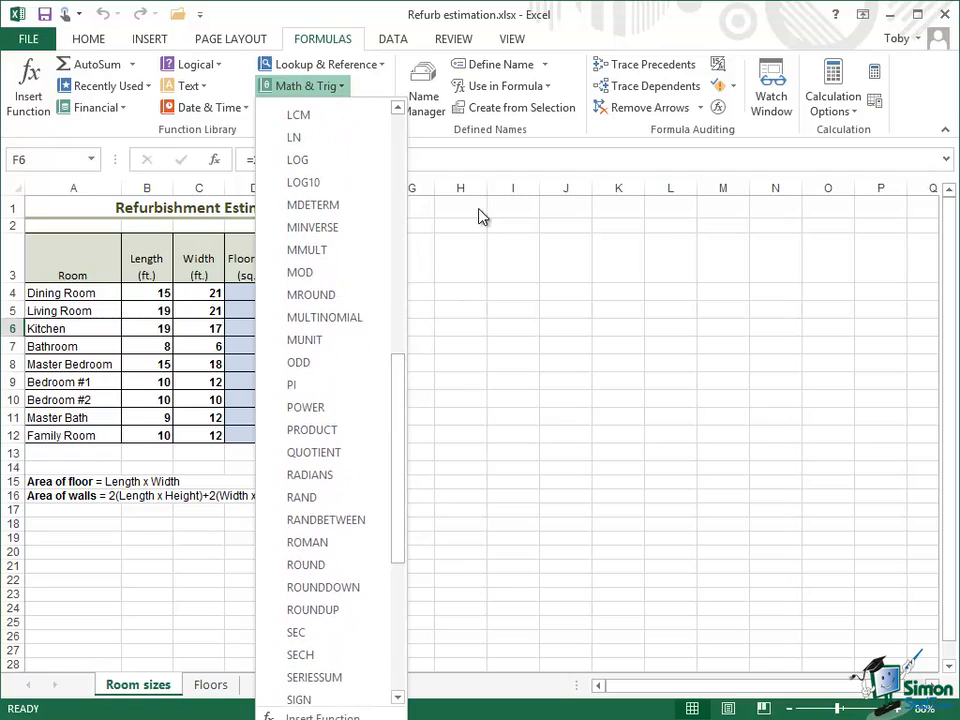
{"action": "left_click", "coordinate": [499, 157]}
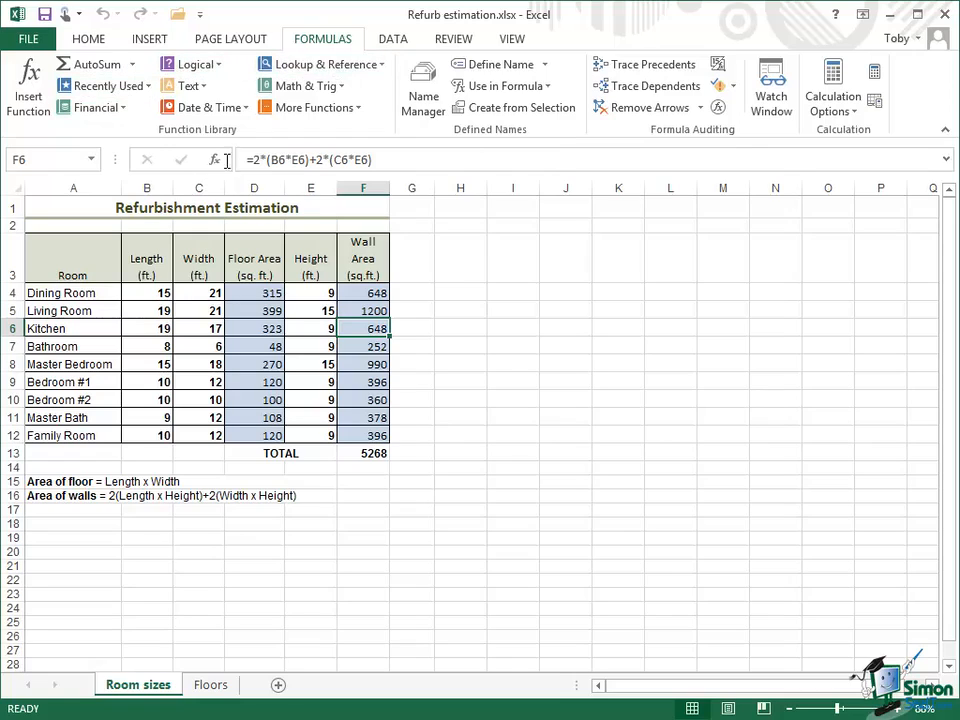
{"action": "left_click", "coordinate": [360, 110]}
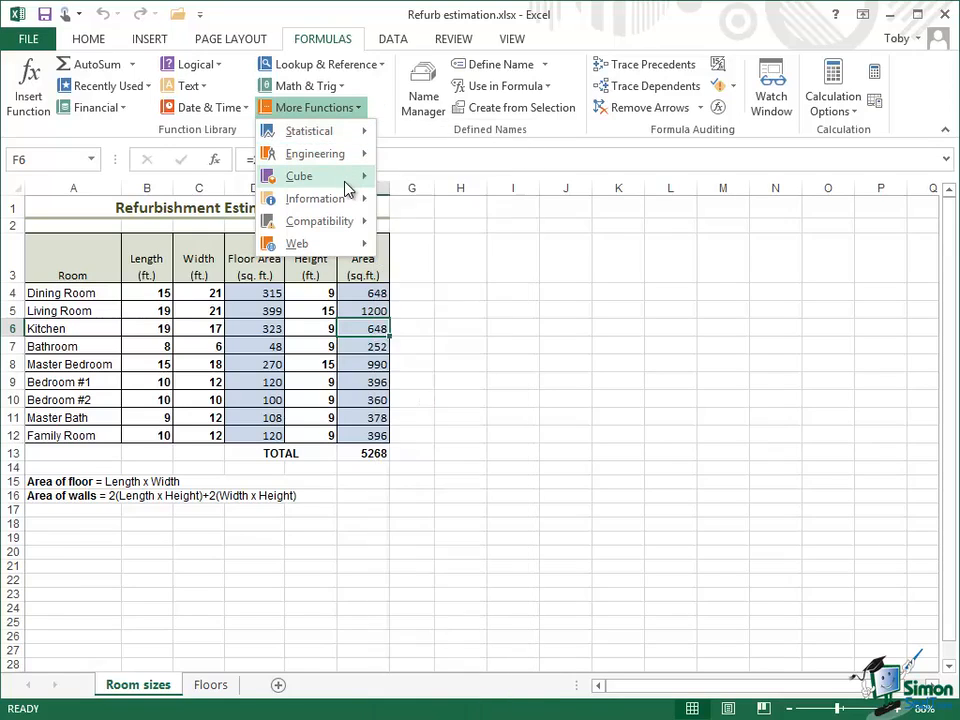
{"action": "mouse_move", "coordinate": [348, 189]}
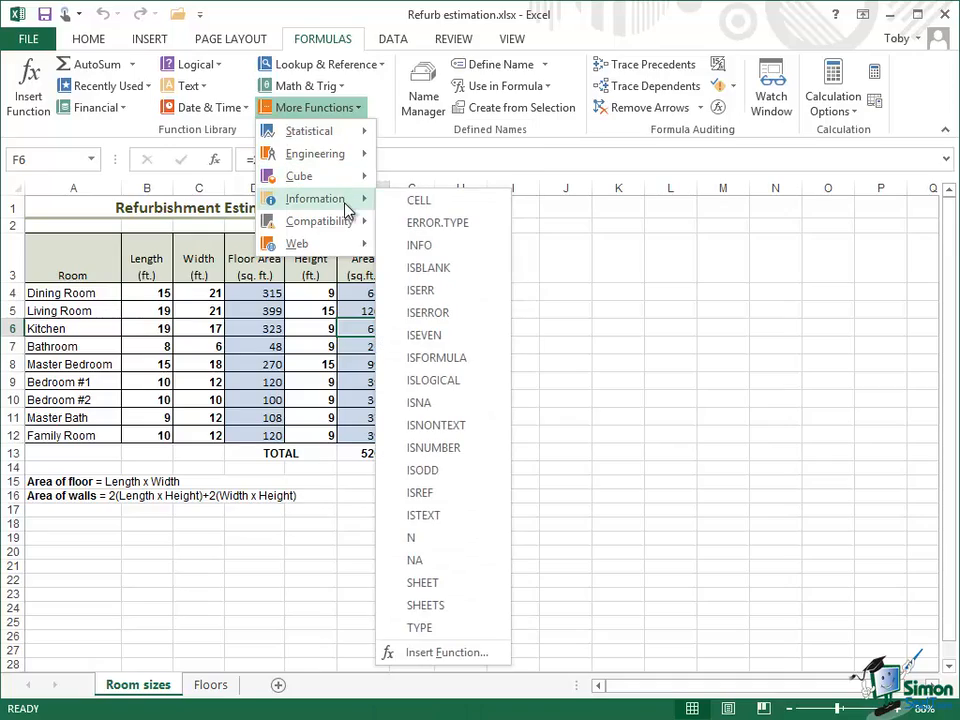